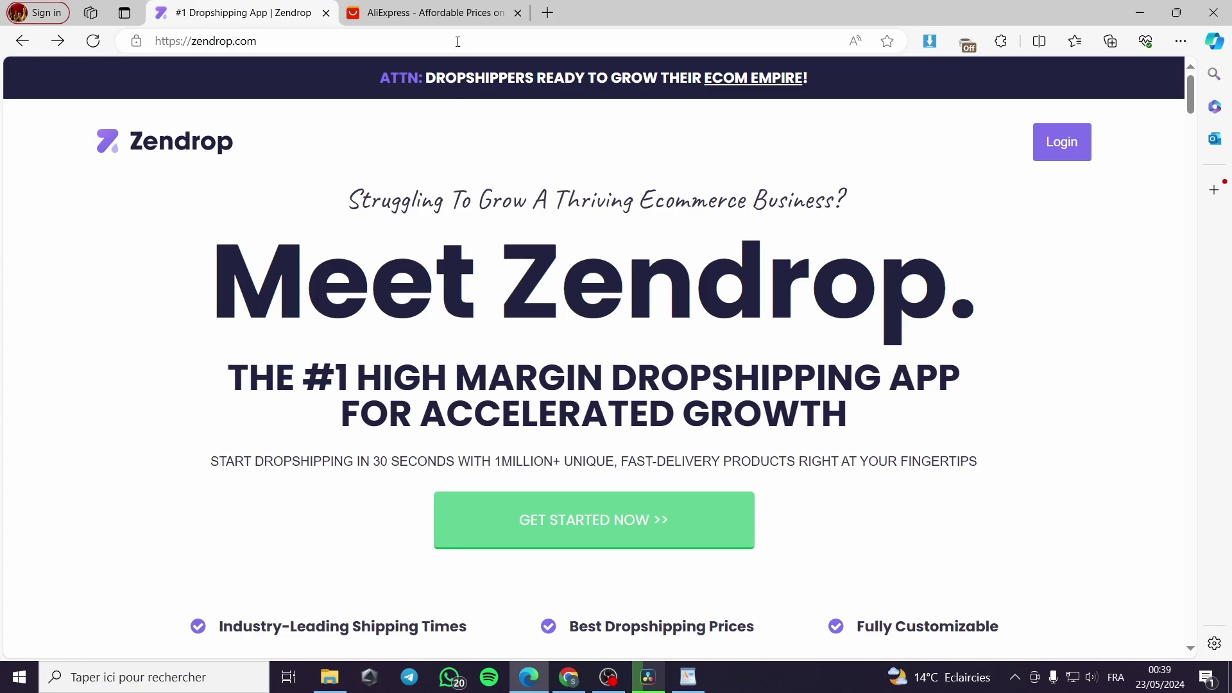
# Step: Compare the Zendrop site with the AliExpress Choice listings, then return to the Zendrop homepage
pyautogui.click(425, 13)
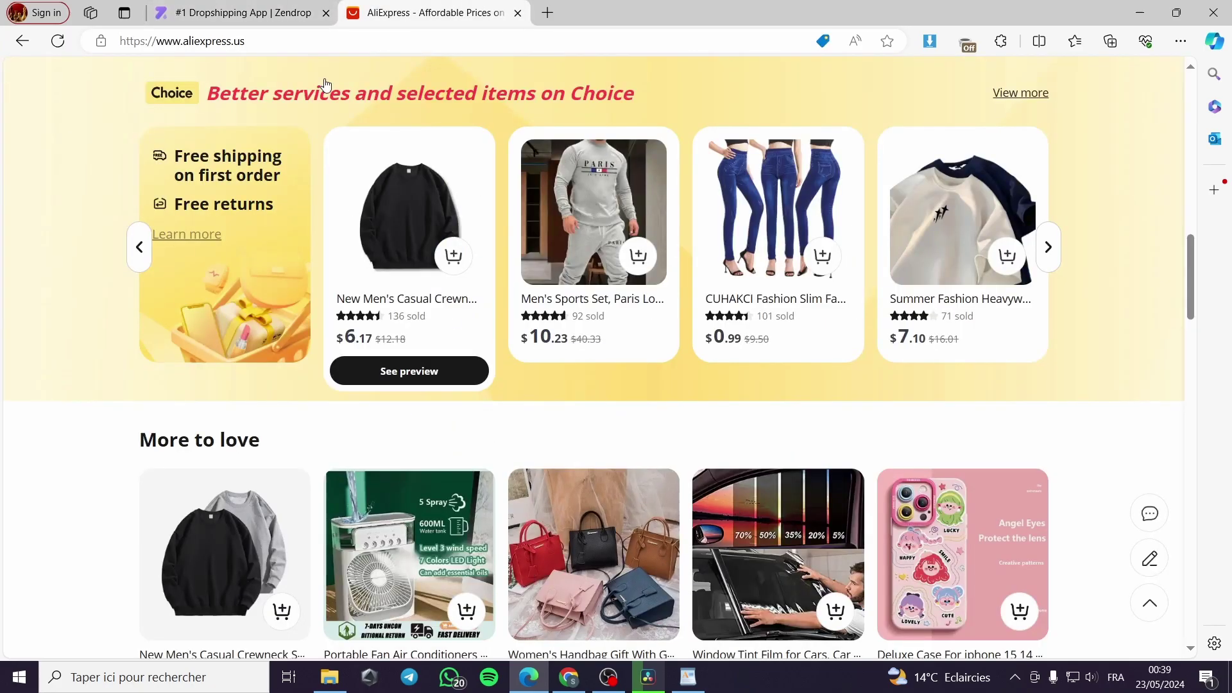
pyautogui.click(256, 12)
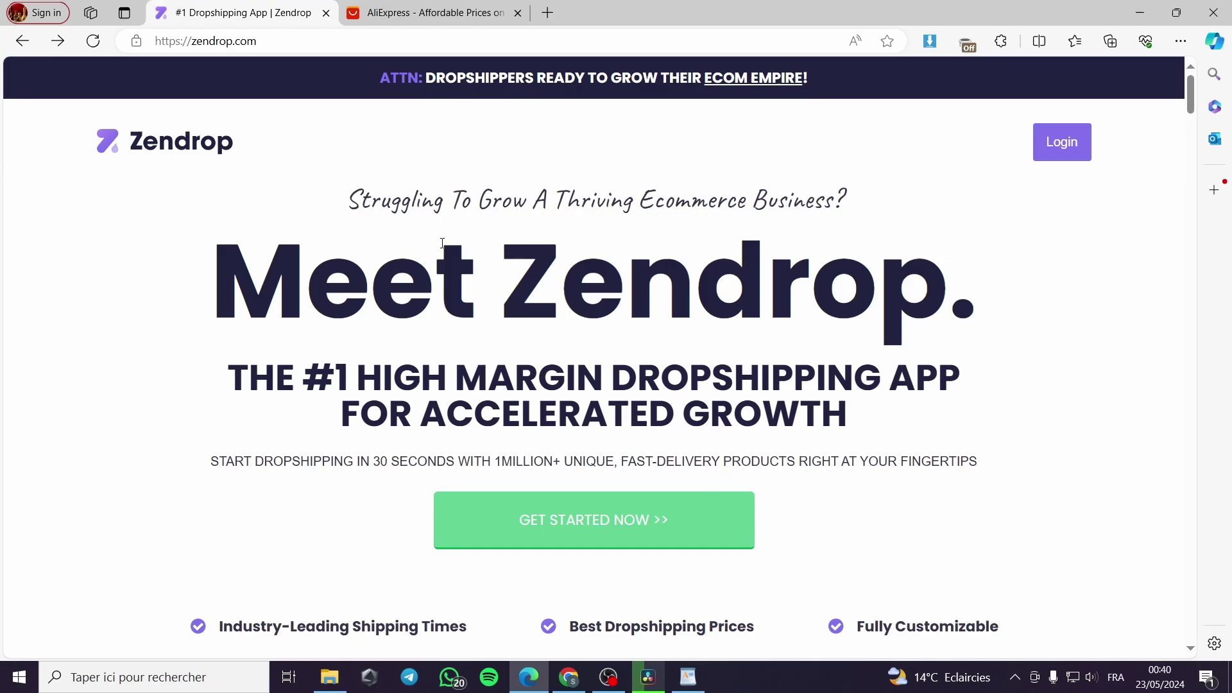
pyautogui.click(399, 8)
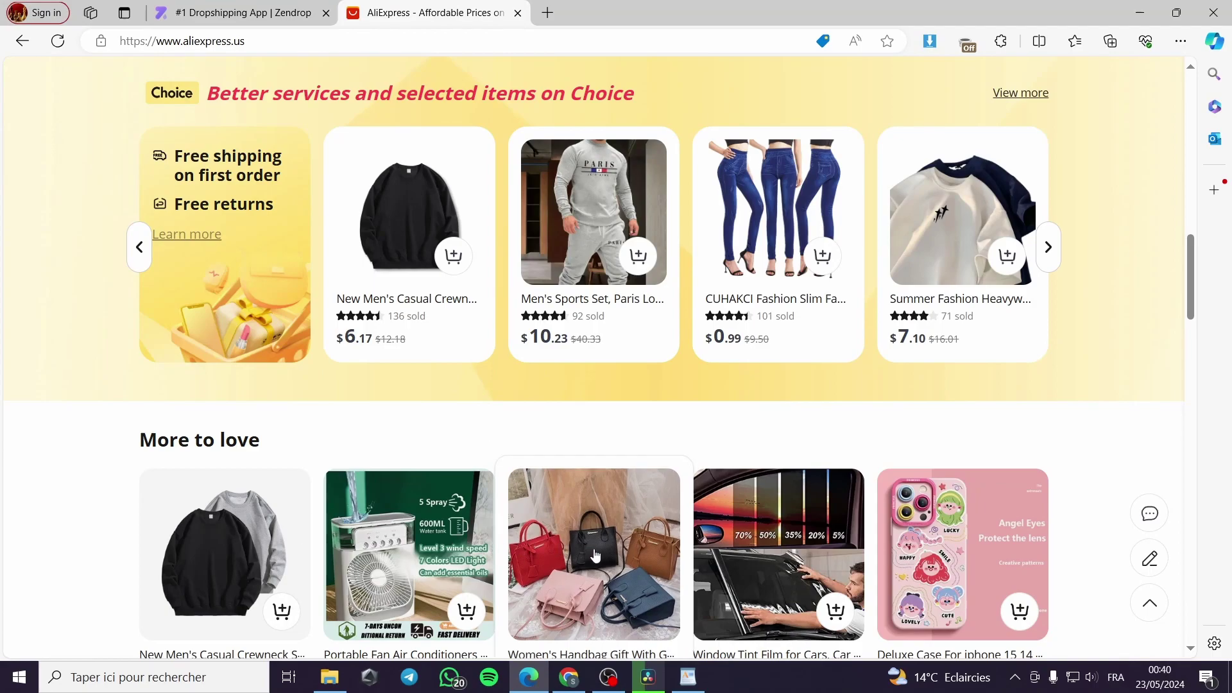
pyautogui.click(277, 9)
pyautogui.click(422, 10)
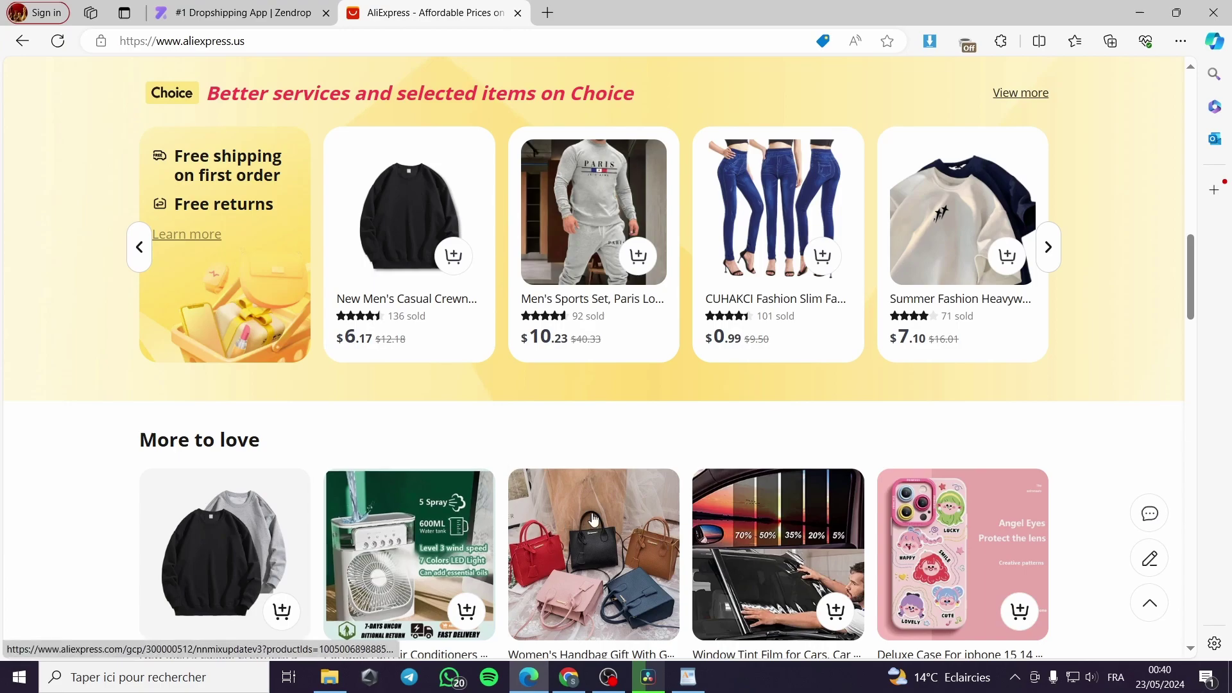
pyautogui.scroll(-5, 595, 520)
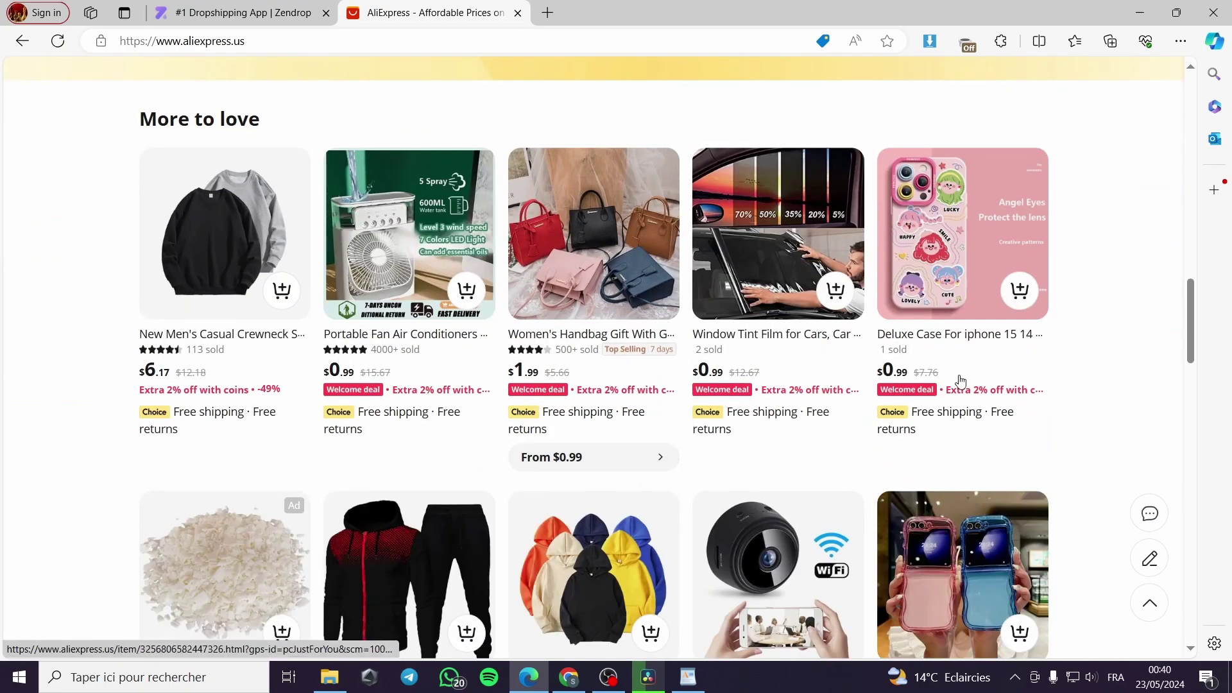
pyautogui.click(248, 6)
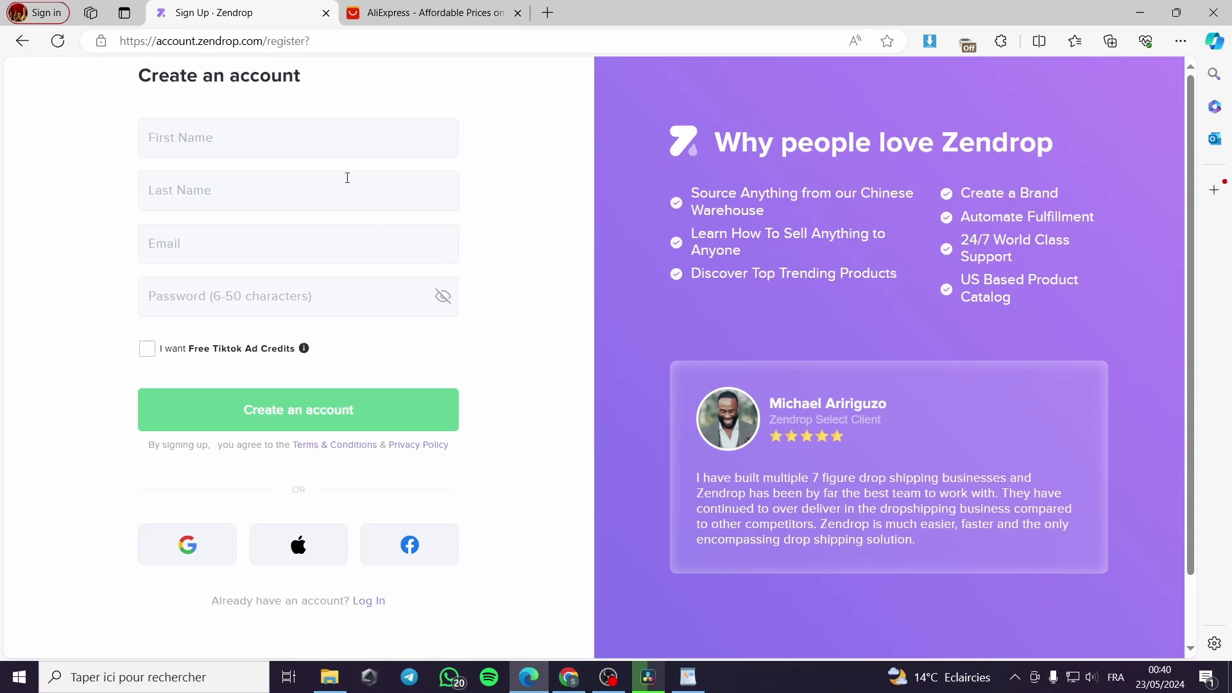
# Step: Autofill first name, last name and e-mail from saved details, and enter a password of 6+ characters
pyautogui.click(334, 137)
pyautogui.write('jack')
pyautogui.click(305, 195)
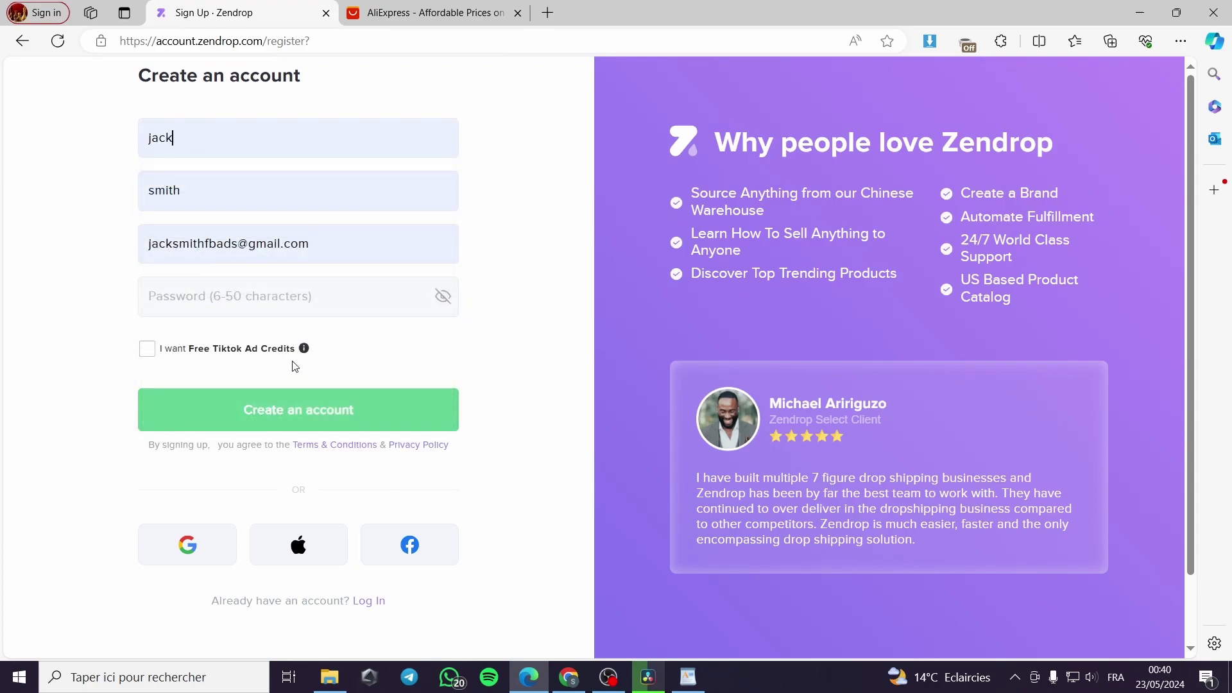
pyautogui.write('ja')
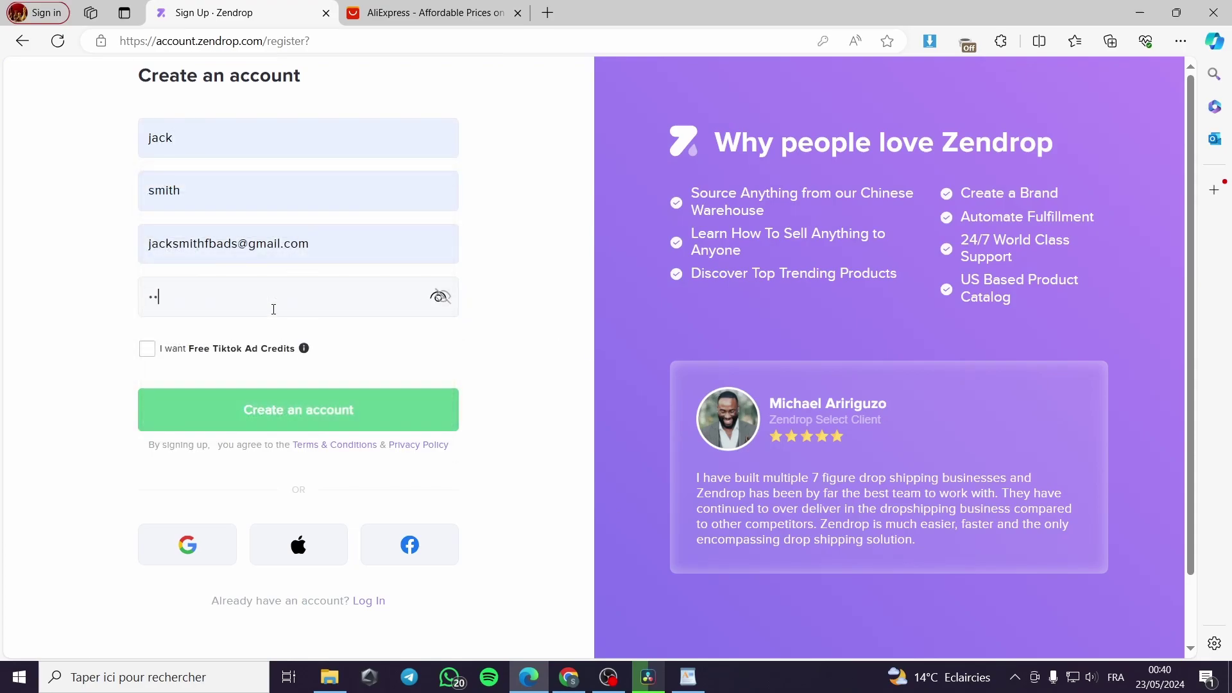
pyautogui.write('ck')
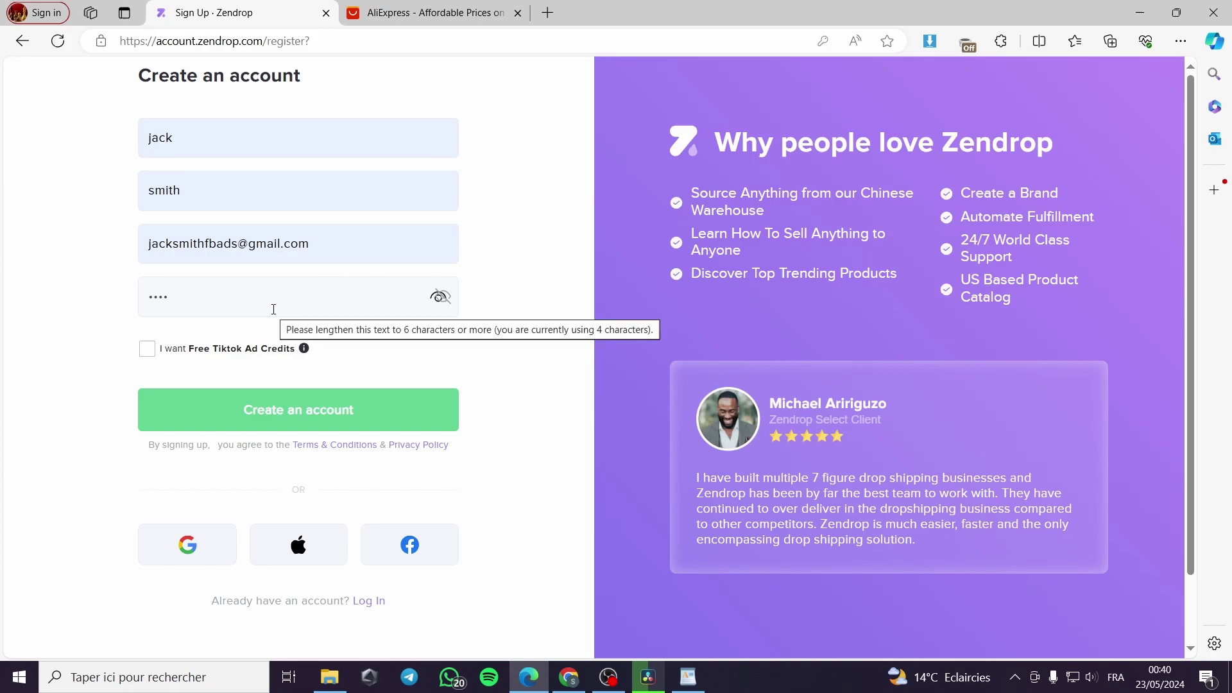
pyautogui.press('BackSpace')
pyautogui.press('BackSpace')
pyautogui.press('BackSpace')
pyautogui.press('BackSpace')
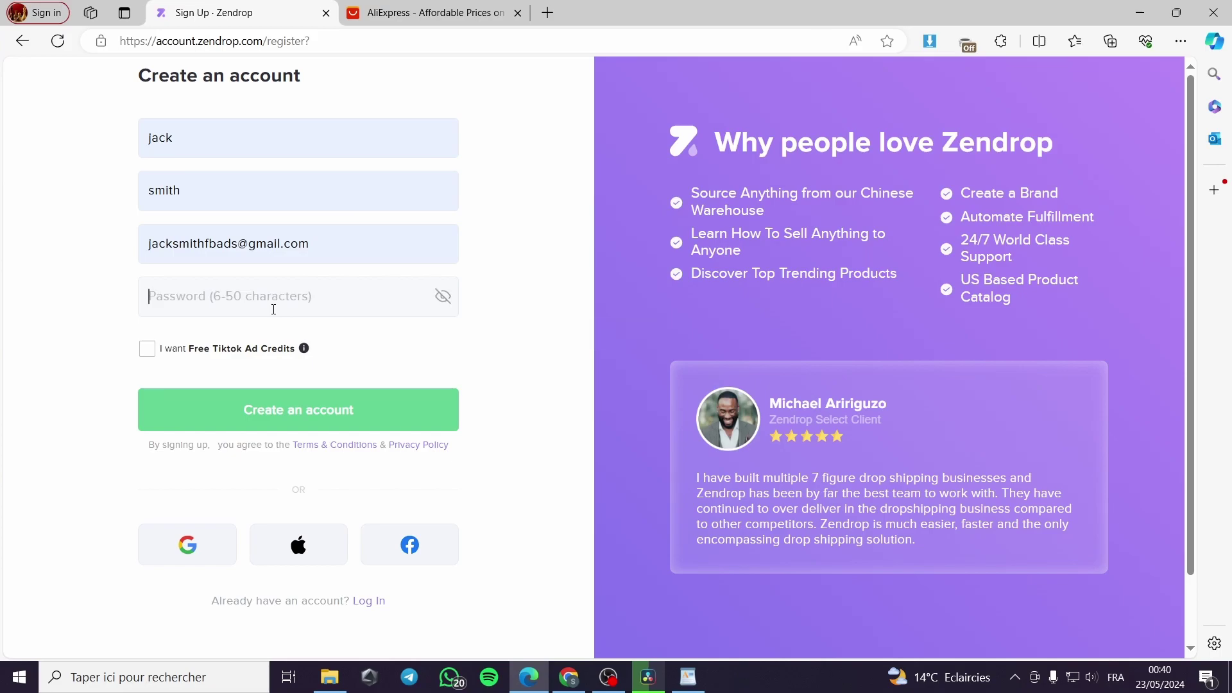
pyautogui.write('jack')
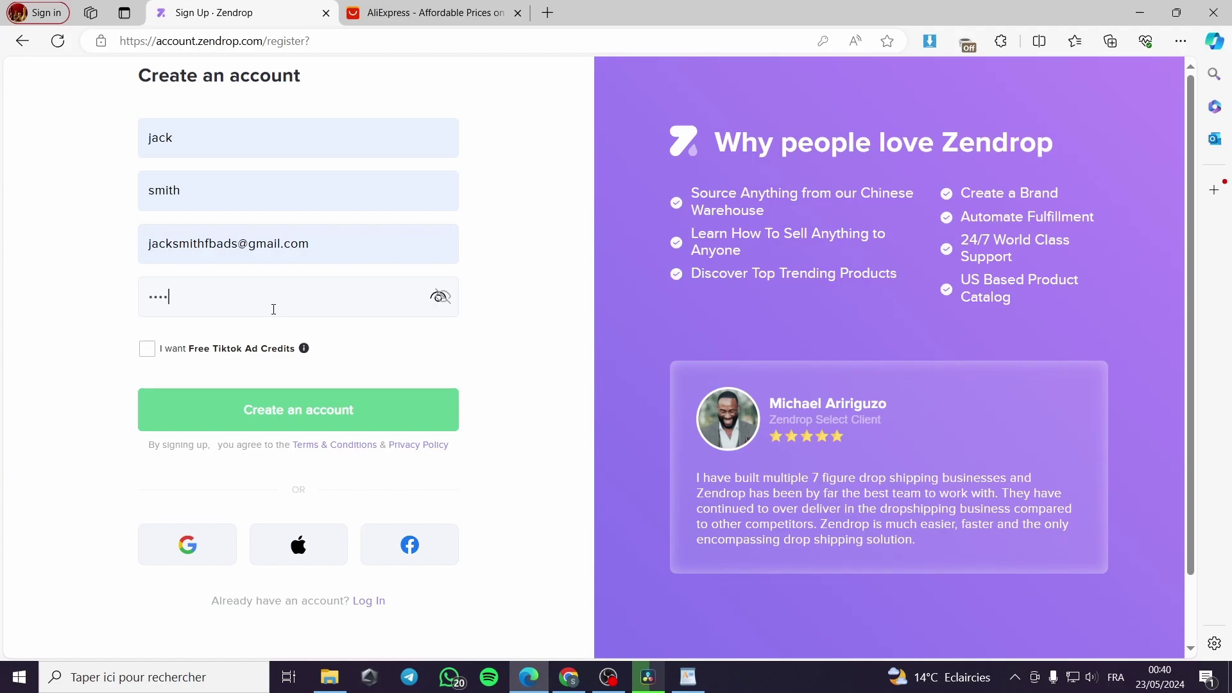
pyautogui.write('s')
# Step: Sign up with the first saved Google account, decline saving the password, and grant Zendrop access
pyautogui.click(396, 444)
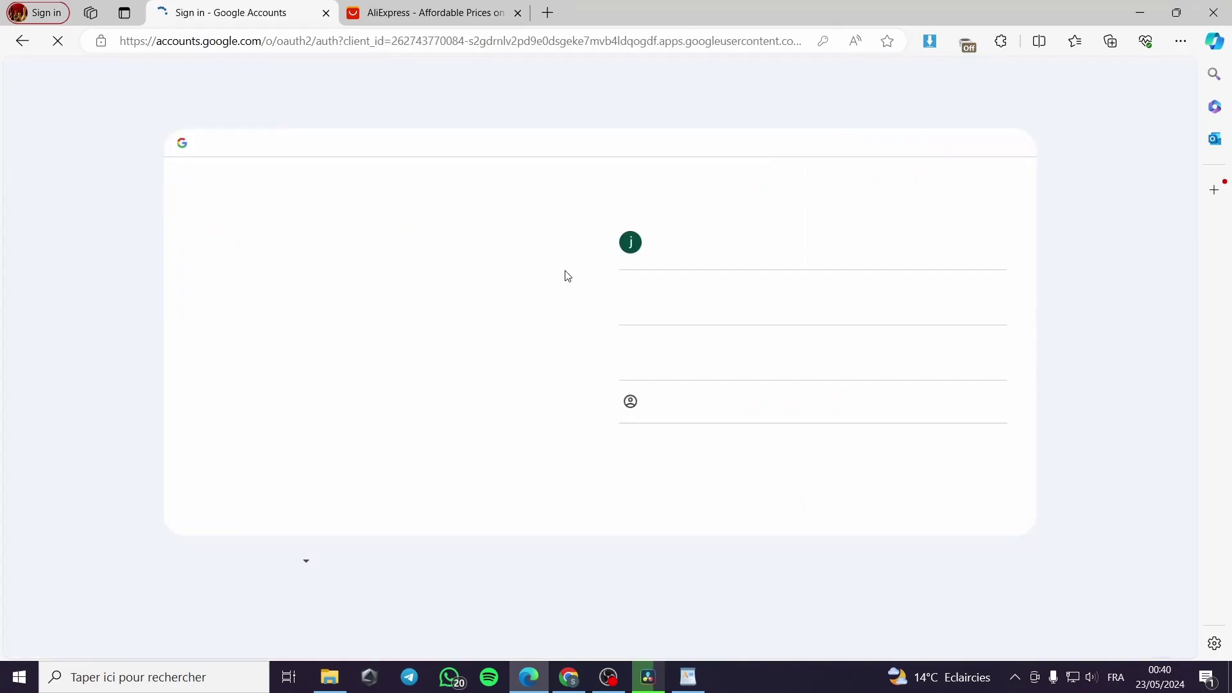
pyautogui.click(825, 242)
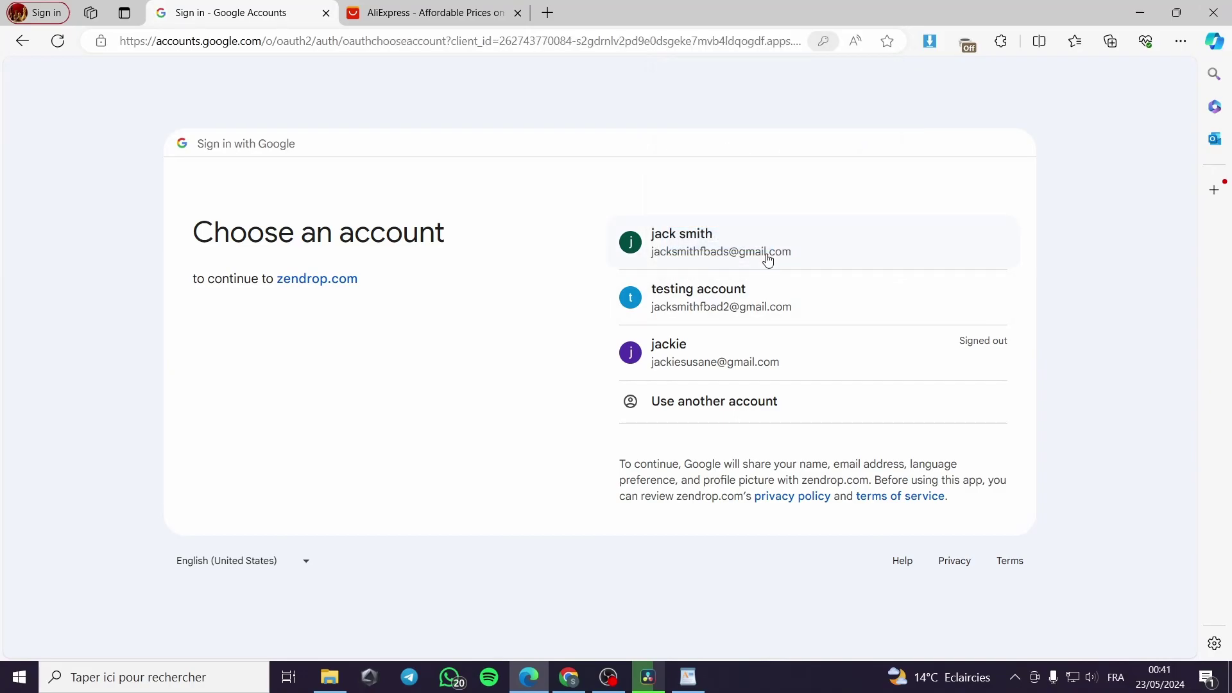
pyautogui.click(777, 253)
pyautogui.click(779, 451)
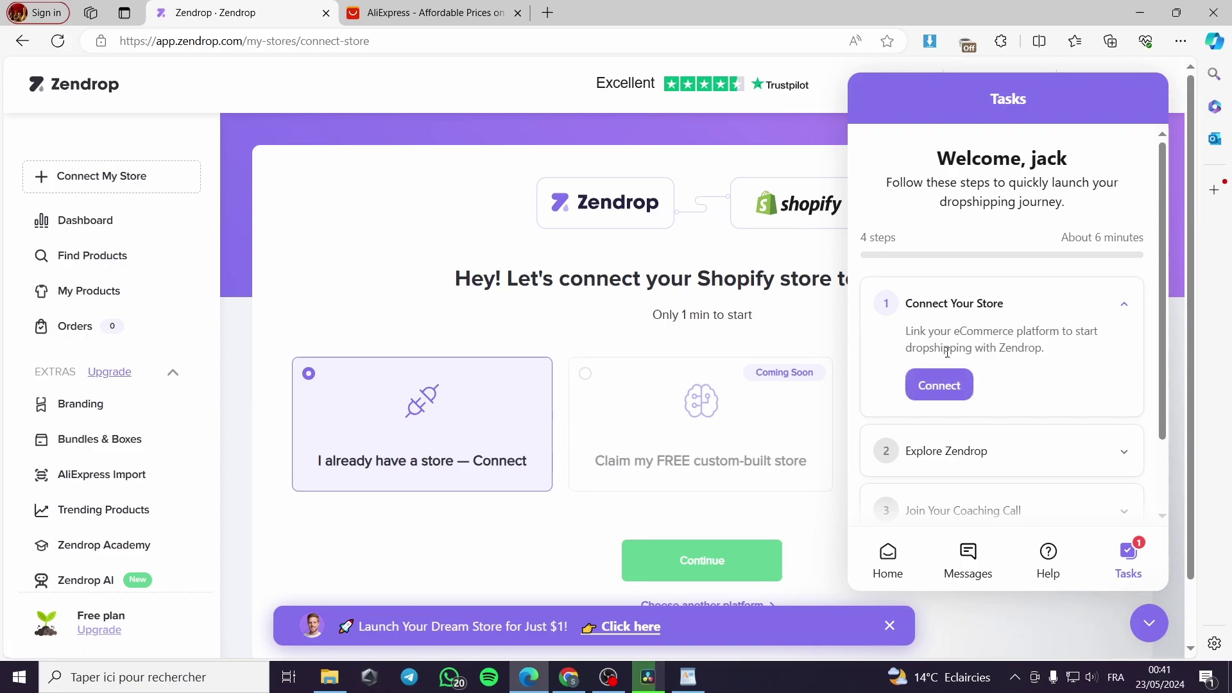
# Step: Choose to connect an existing store, close the welcome task list, and open a new browser tab
pyautogui.click(955, 396)
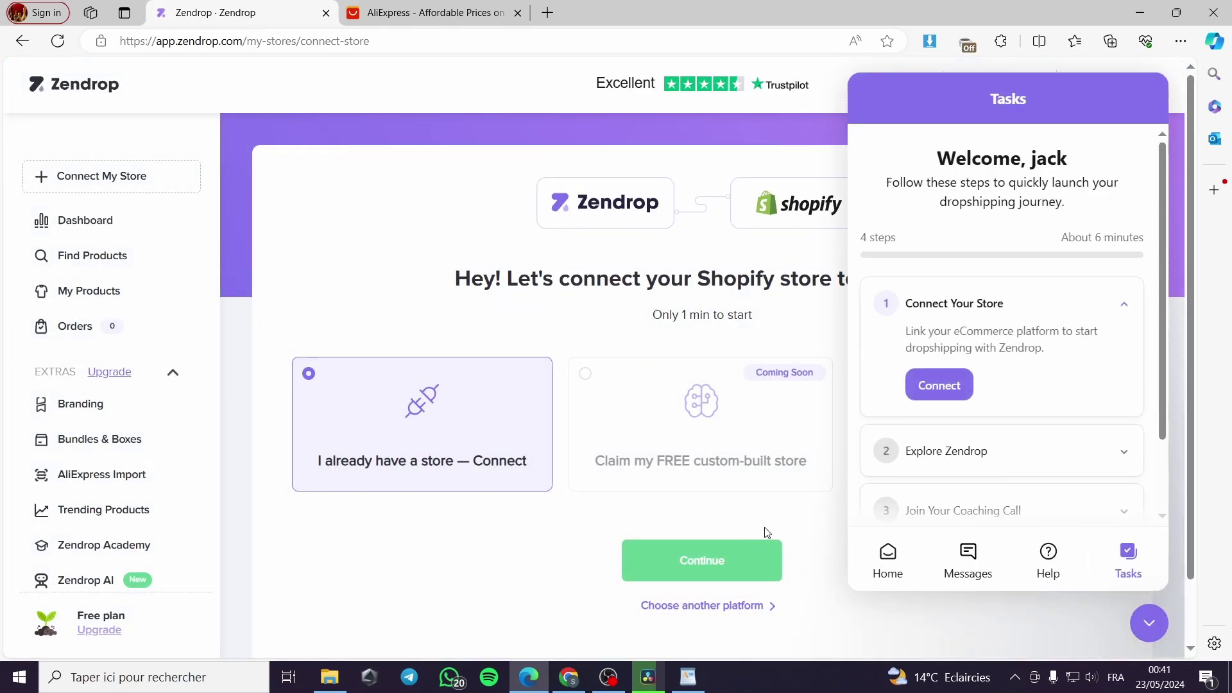
pyautogui.click(743, 561)
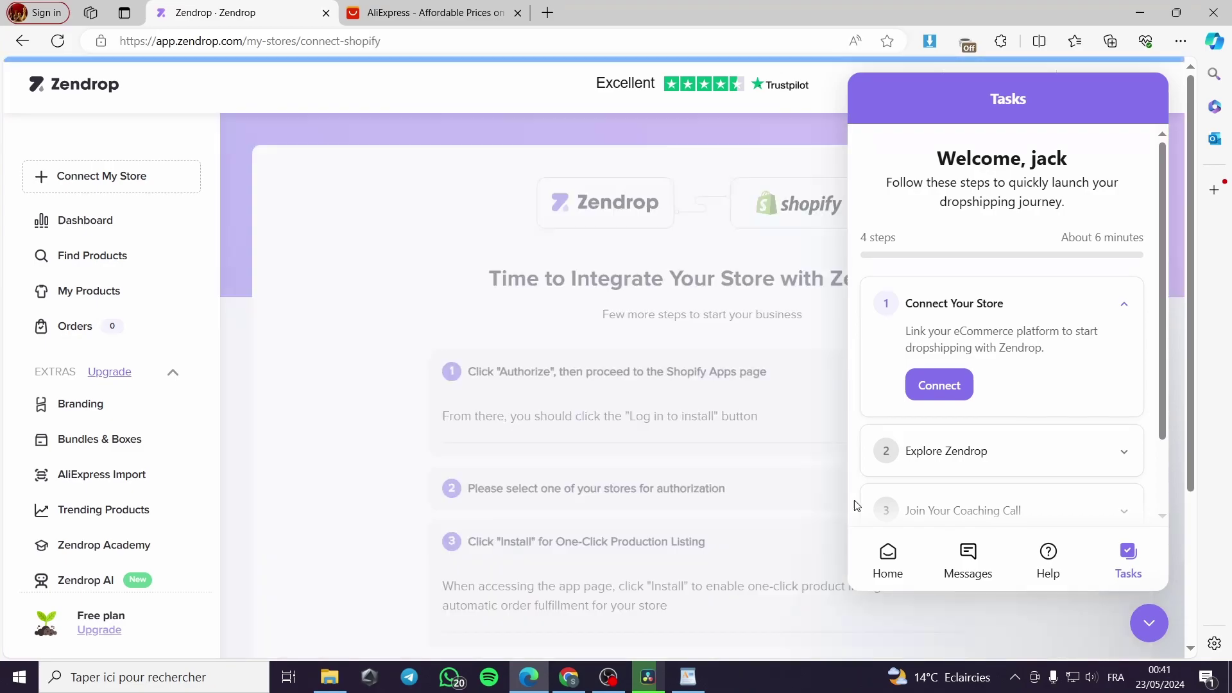
pyautogui.click(1147, 624)
pyautogui.scroll(-4, 867, 486)
pyautogui.scroll(4, 790, 245)
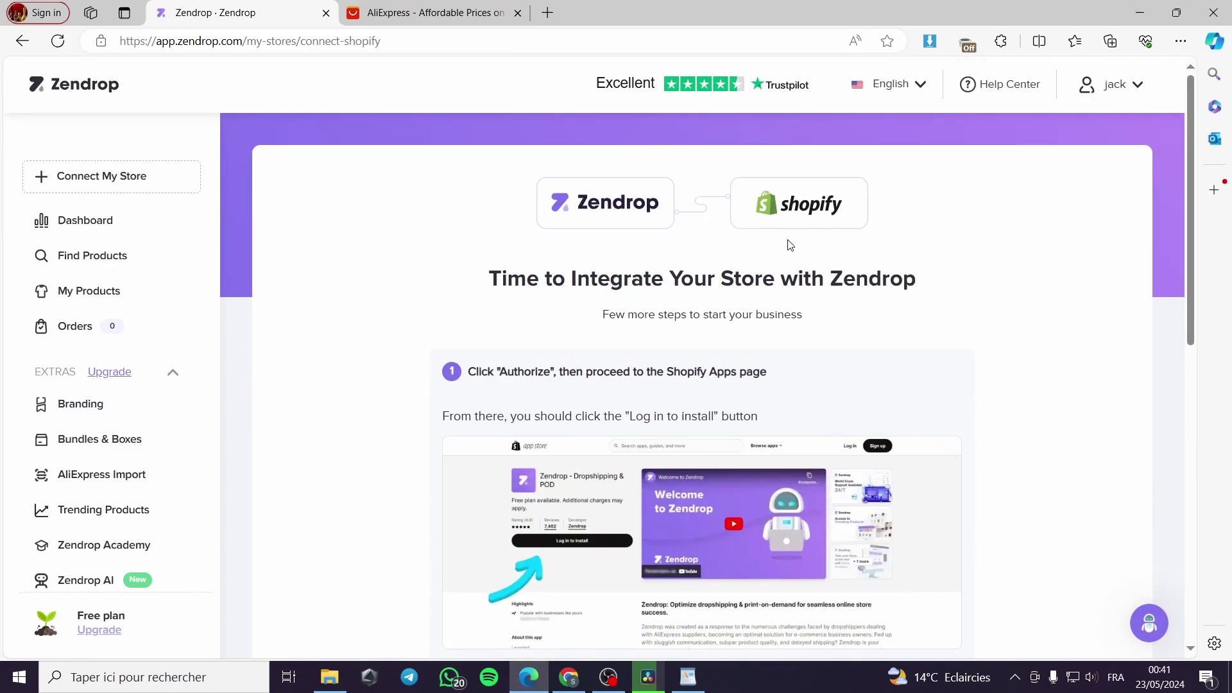
pyautogui.scroll(-8, 774, 321)
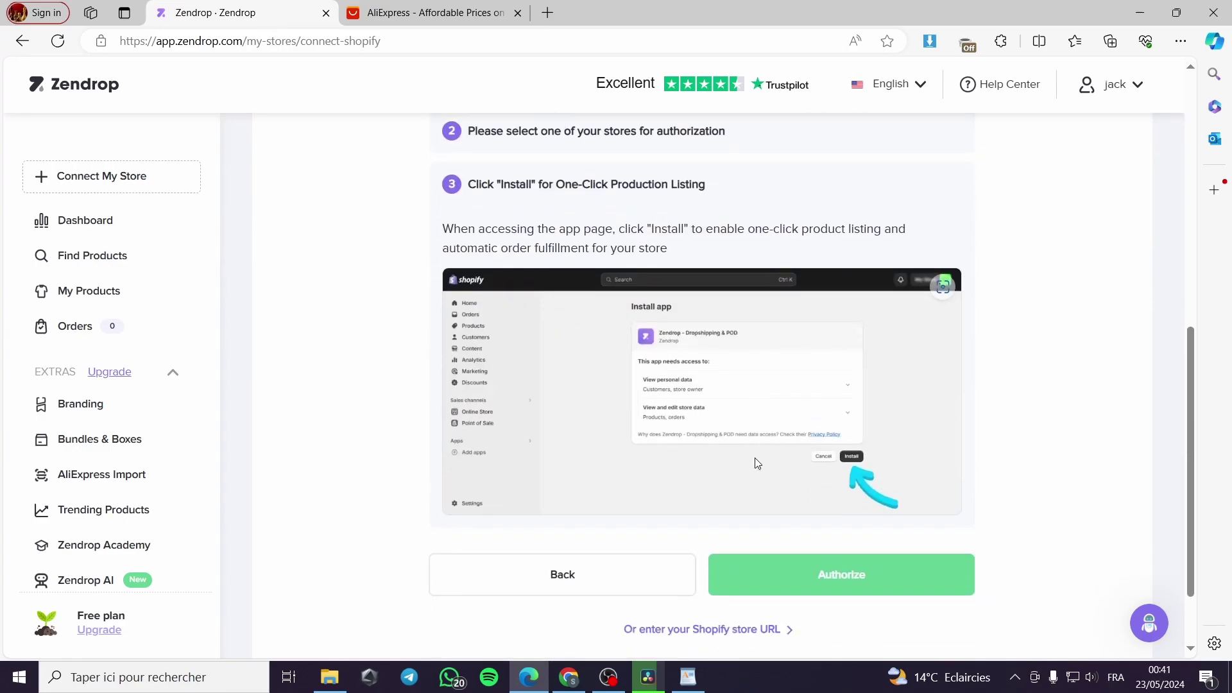
pyautogui.scroll(-2, 794, 456)
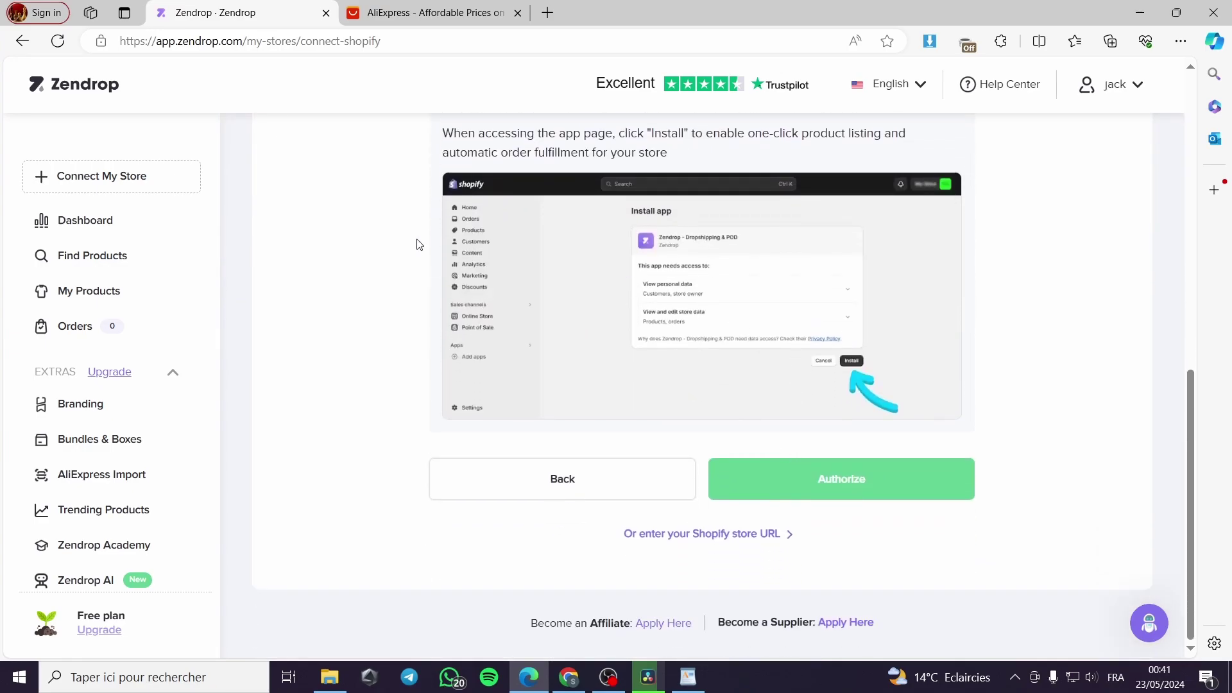
pyautogui.click(552, 9)
# Step: Load the Shopify admin with 'shopify' and start the Zendrop app install from the integration page
pyautogui.write('s')
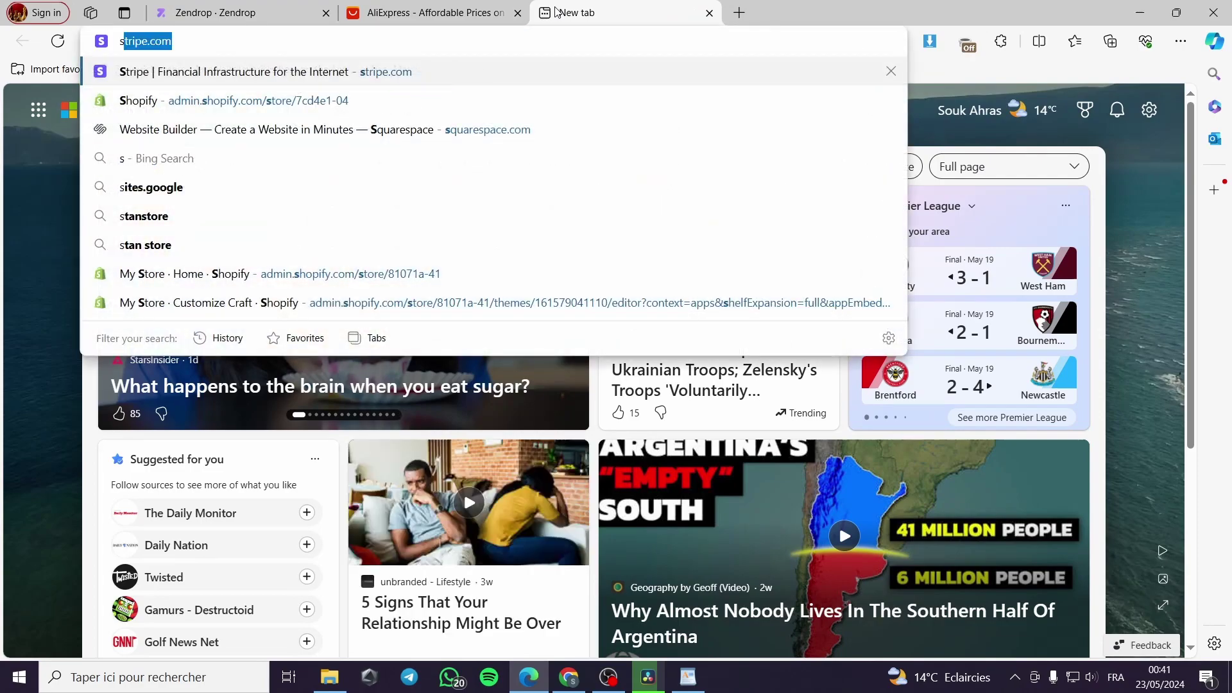
pyautogui.write('hopify')
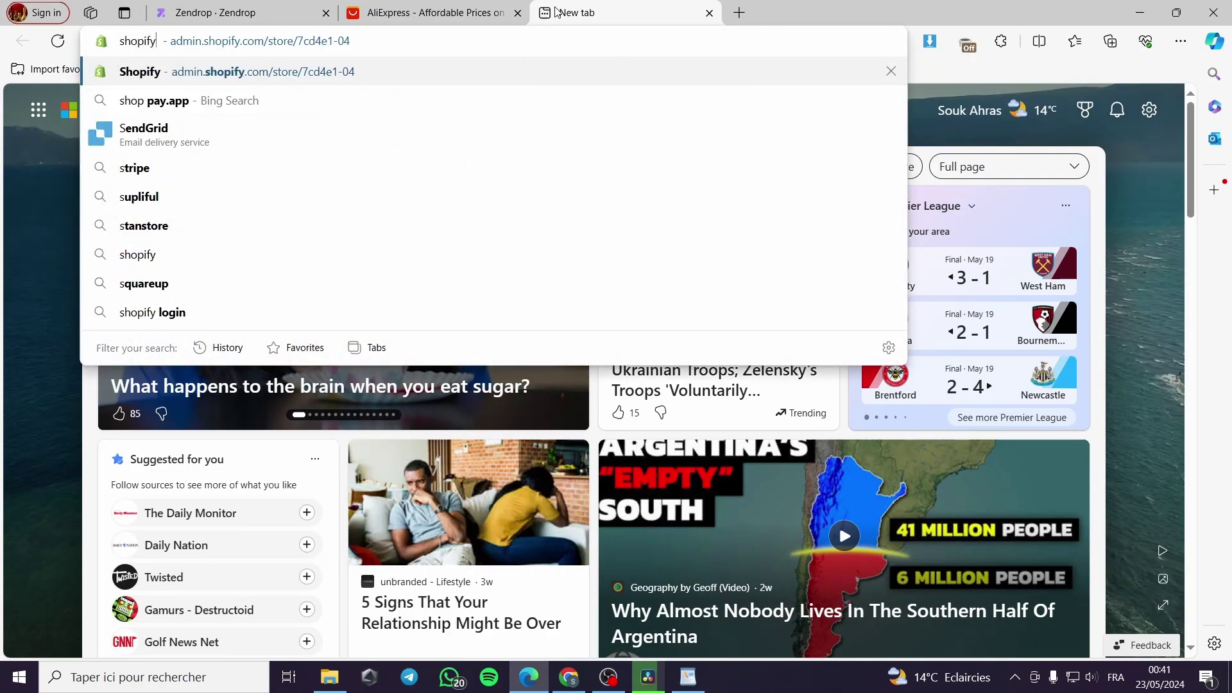
pyautogui.press('Return')
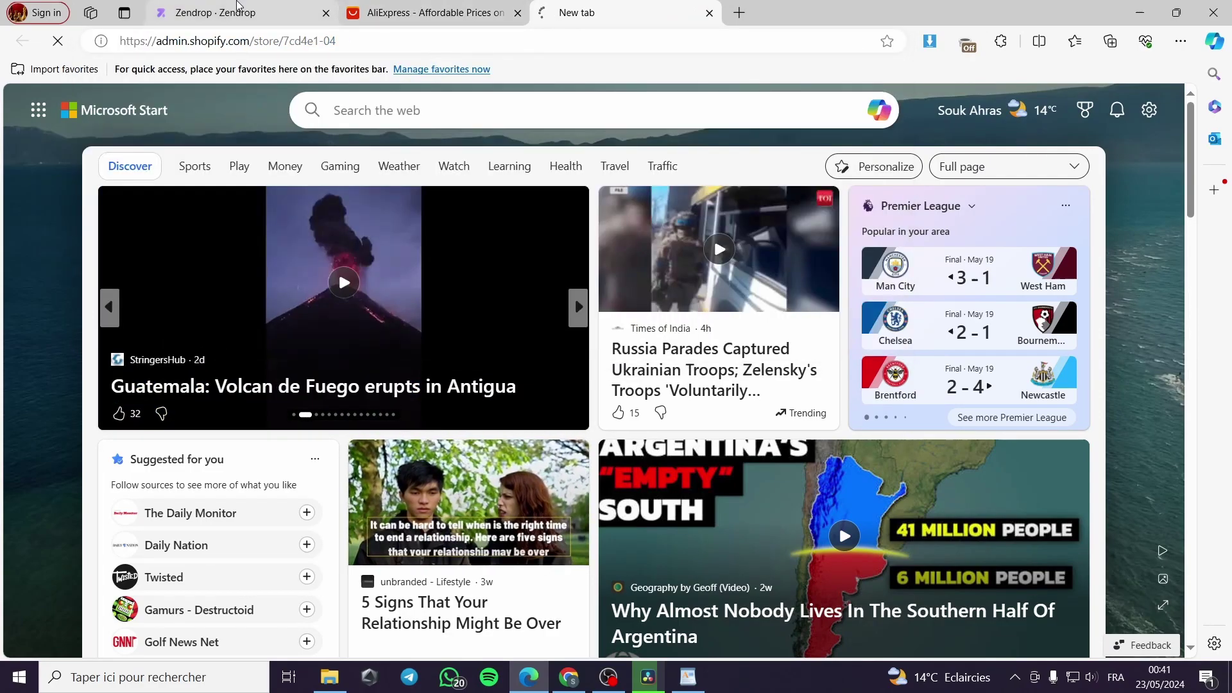
pyautogui.click(302, 13)
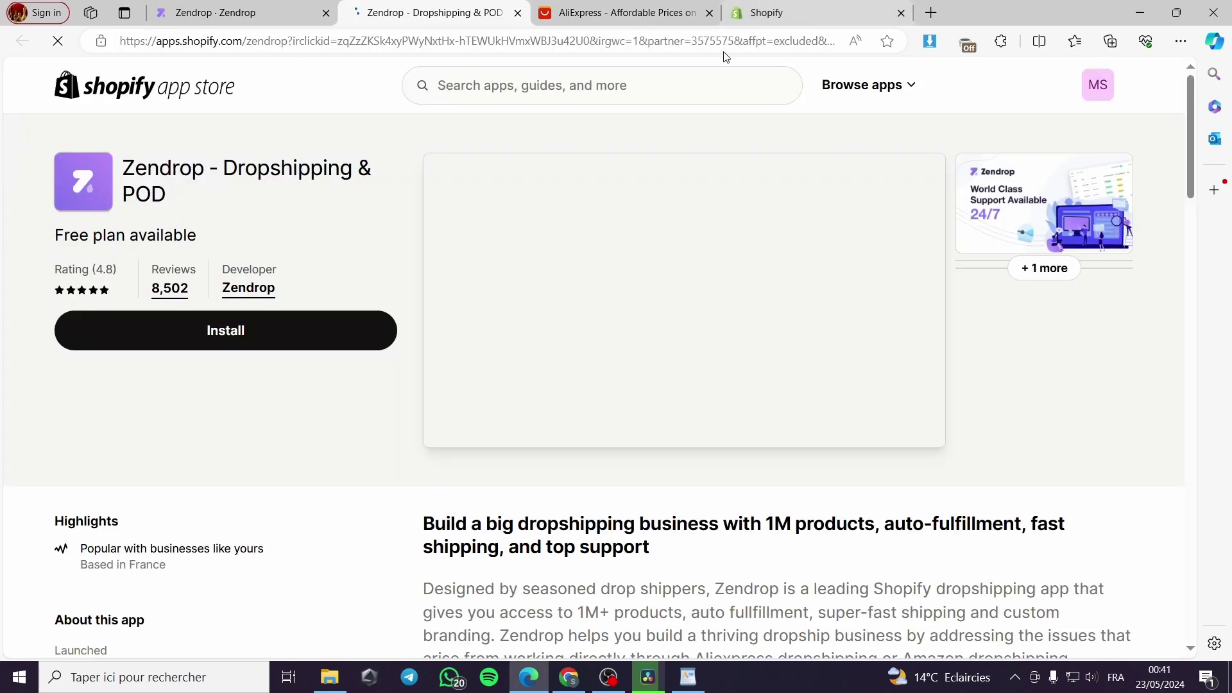
pyautogui.click(227, 335)
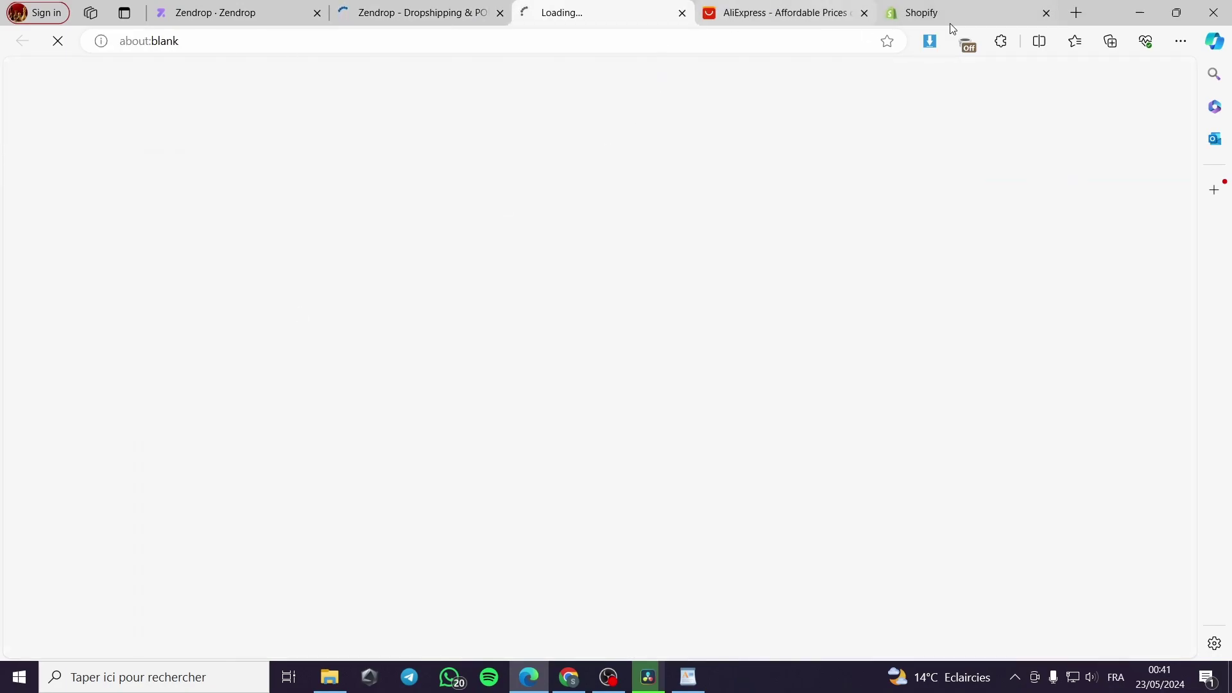
pyautogui.click(975, 16)
pyautogui.click(1046, 13)
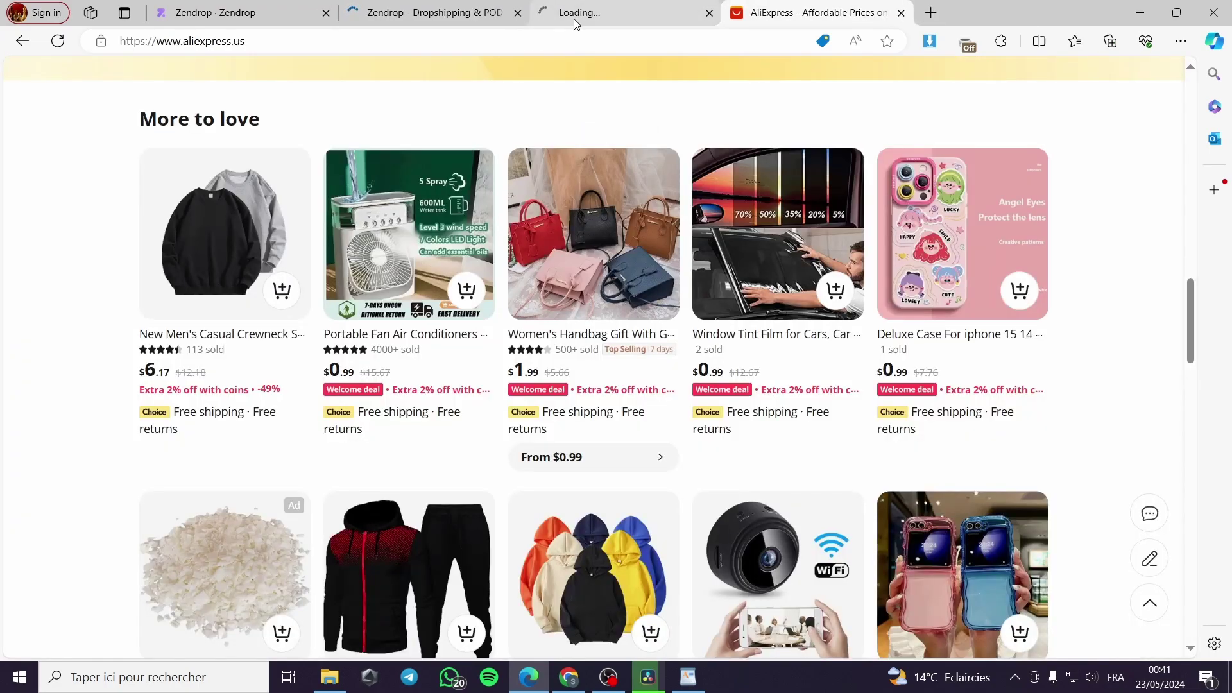
# Step: Authorize Zendrop - Dropshipping & POD on the Shopify store and approve the app installation
pyautogui.click(603, 13)
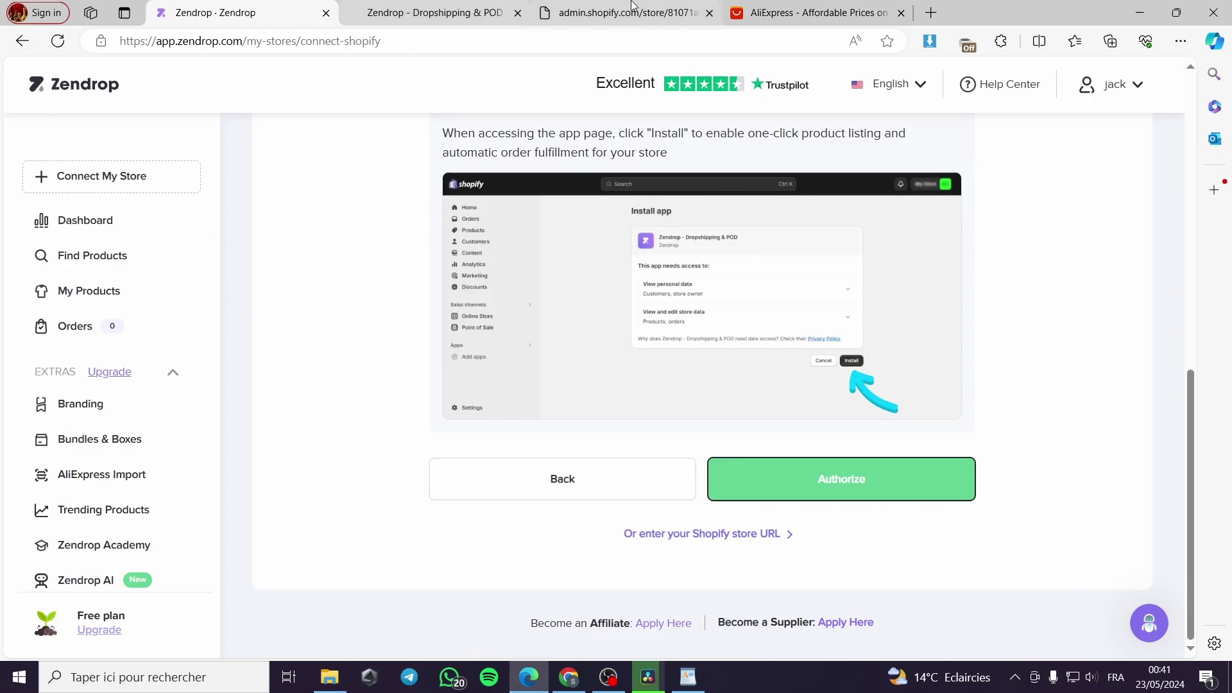
pyautogui.click(576, 14)
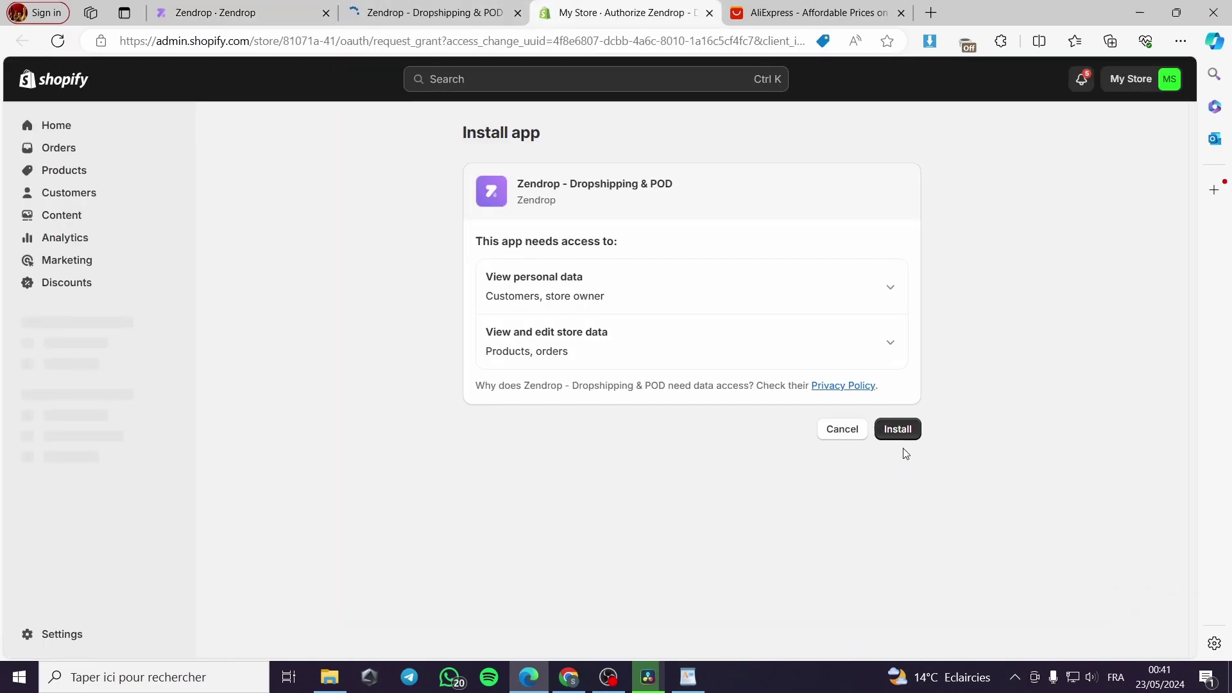
pyautogui.click(898, 430)
pyautogui.click(491, 13)
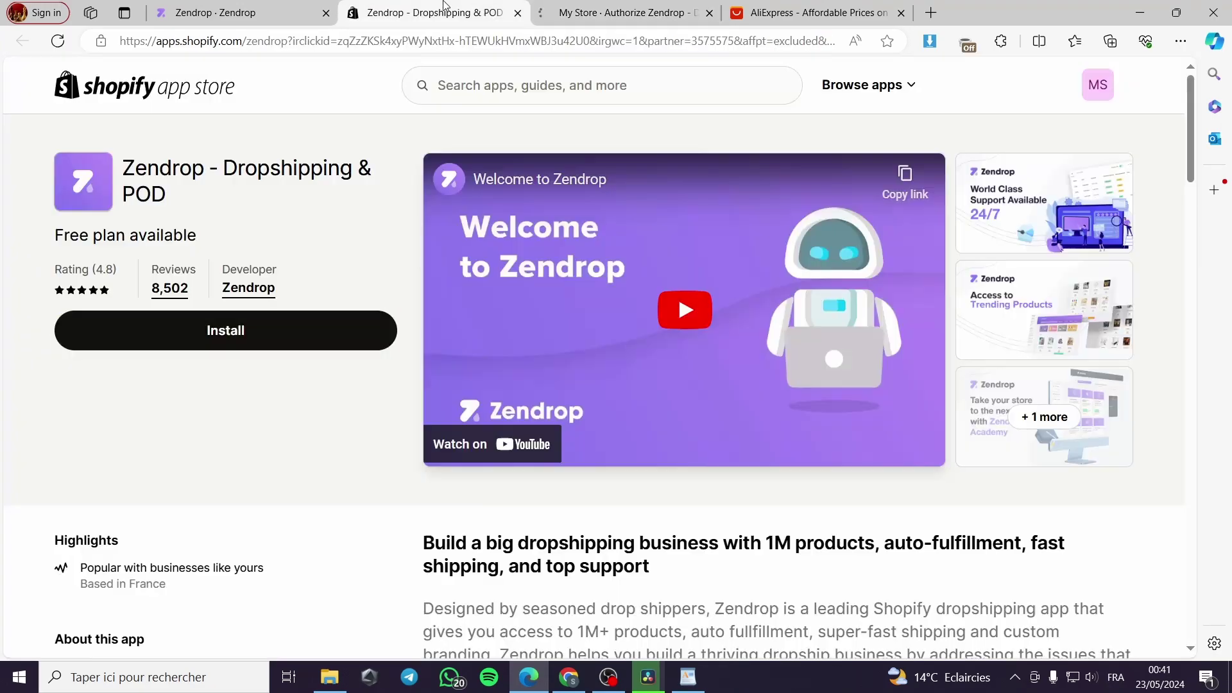
pyautogui.click(518, 13)
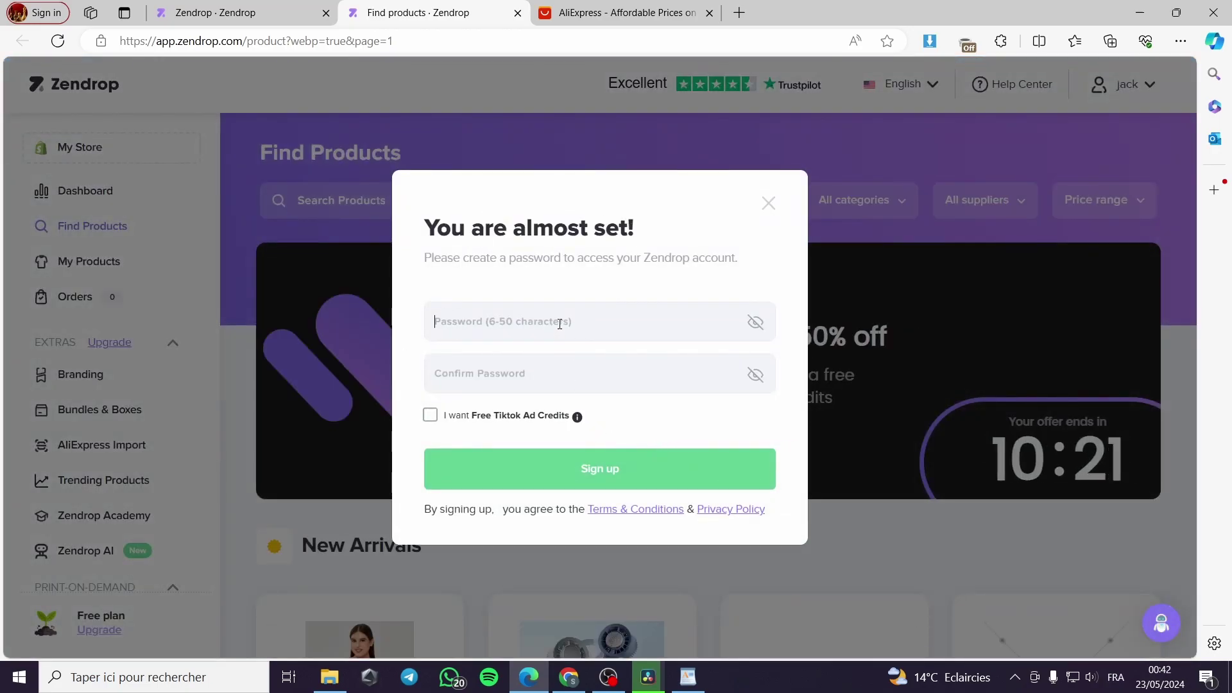
# Step: Enter and confirm the new account password, submit it, and decline Edge's offer to save it
pyautogui.write('•••')
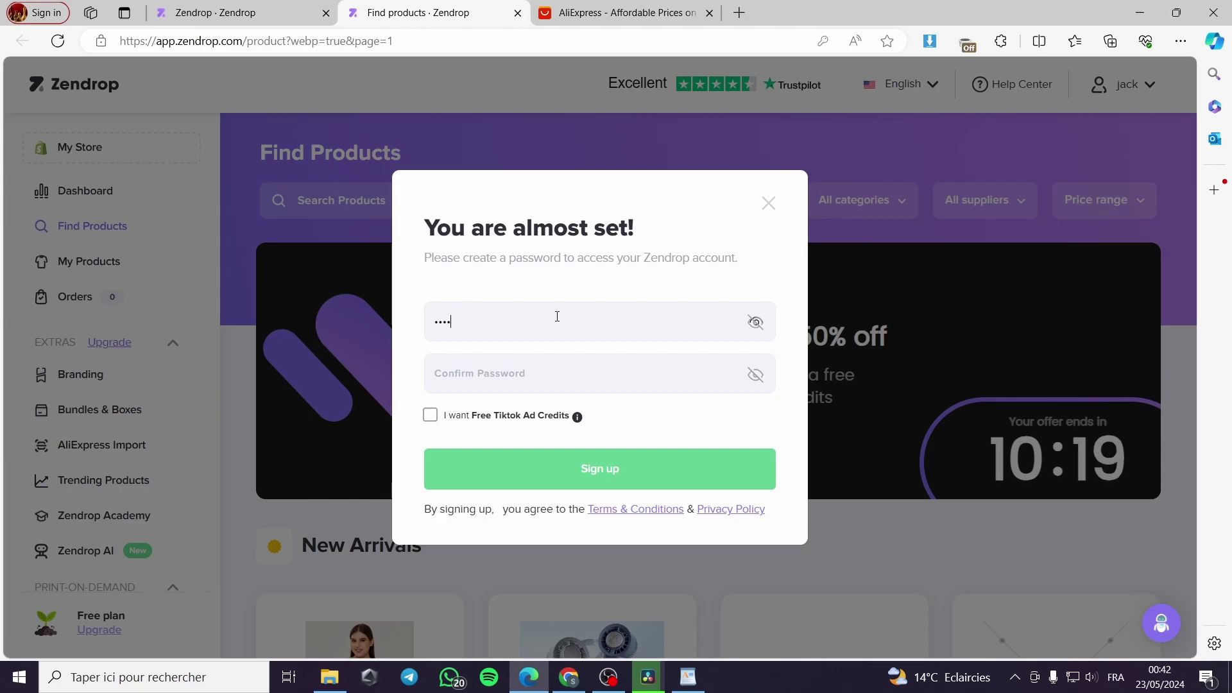
pyautogui.write('••••••')
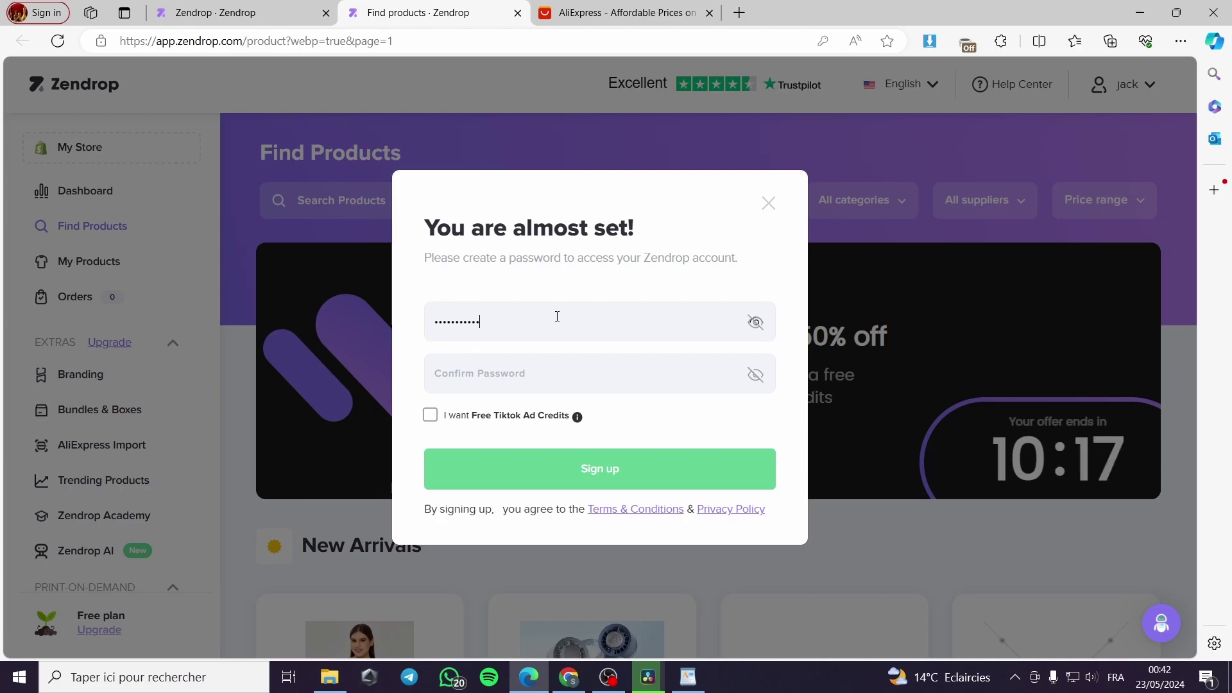
pyautogui.click(551, 377)
pyautogui.write('••')
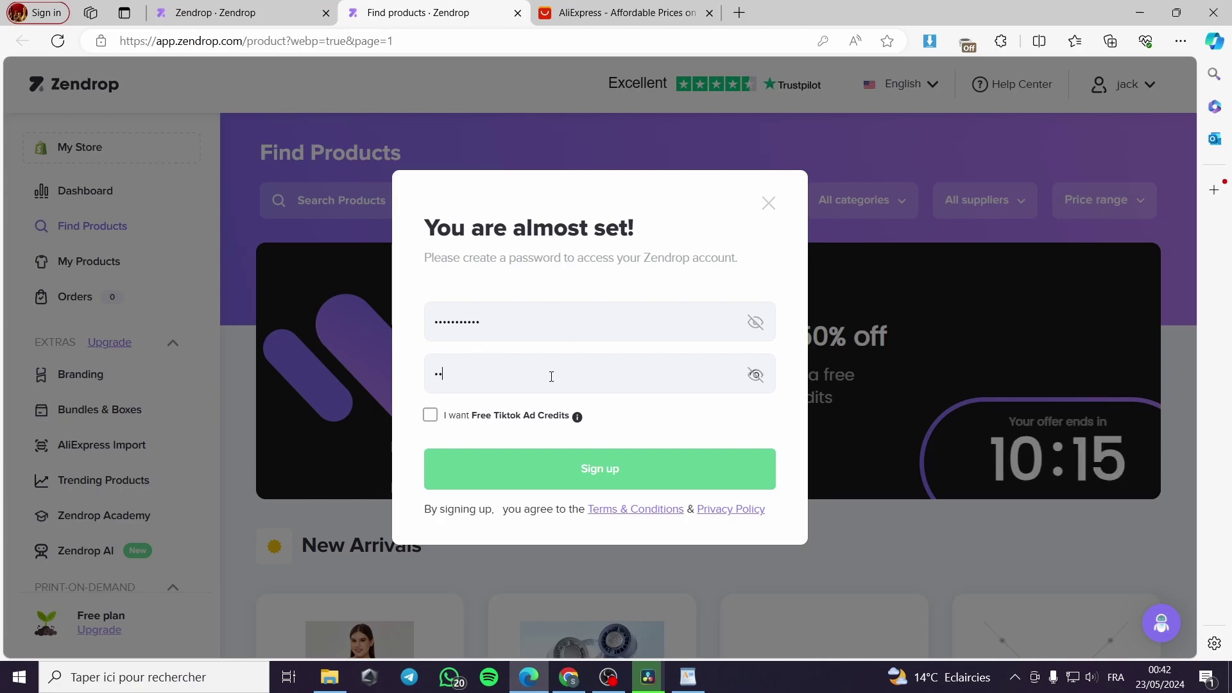
pyautogui.write('•••••')
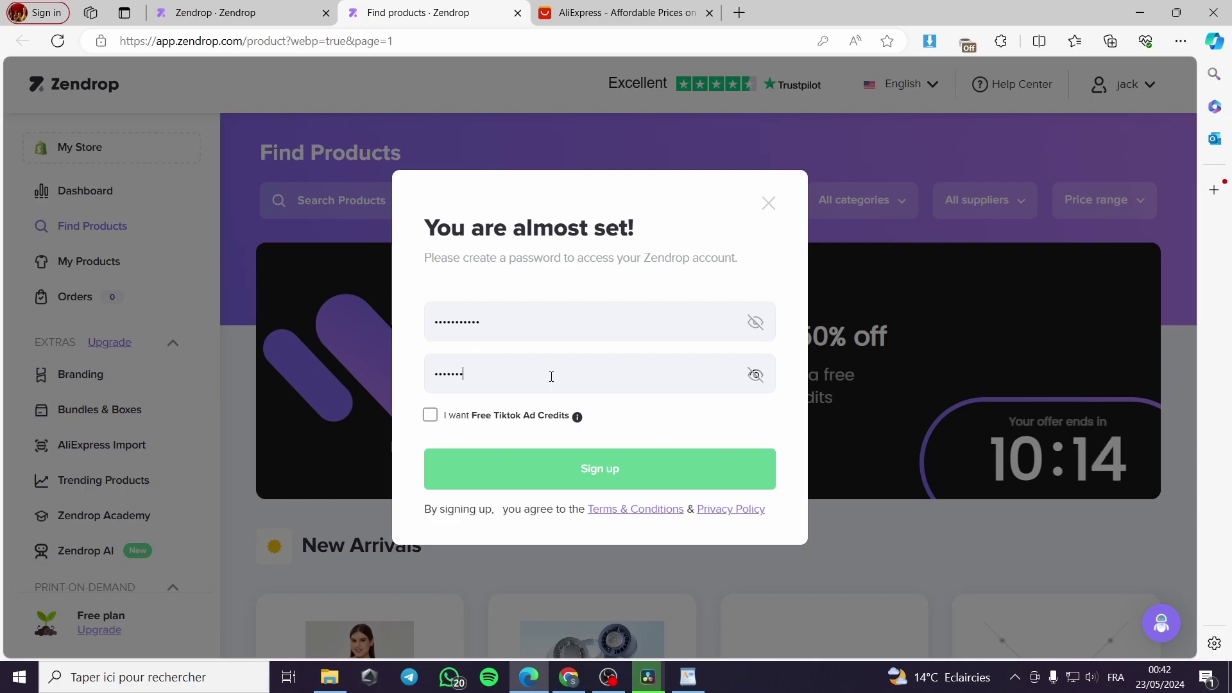
pyautogui.write('•••')
pyautogui.click(617, 478)
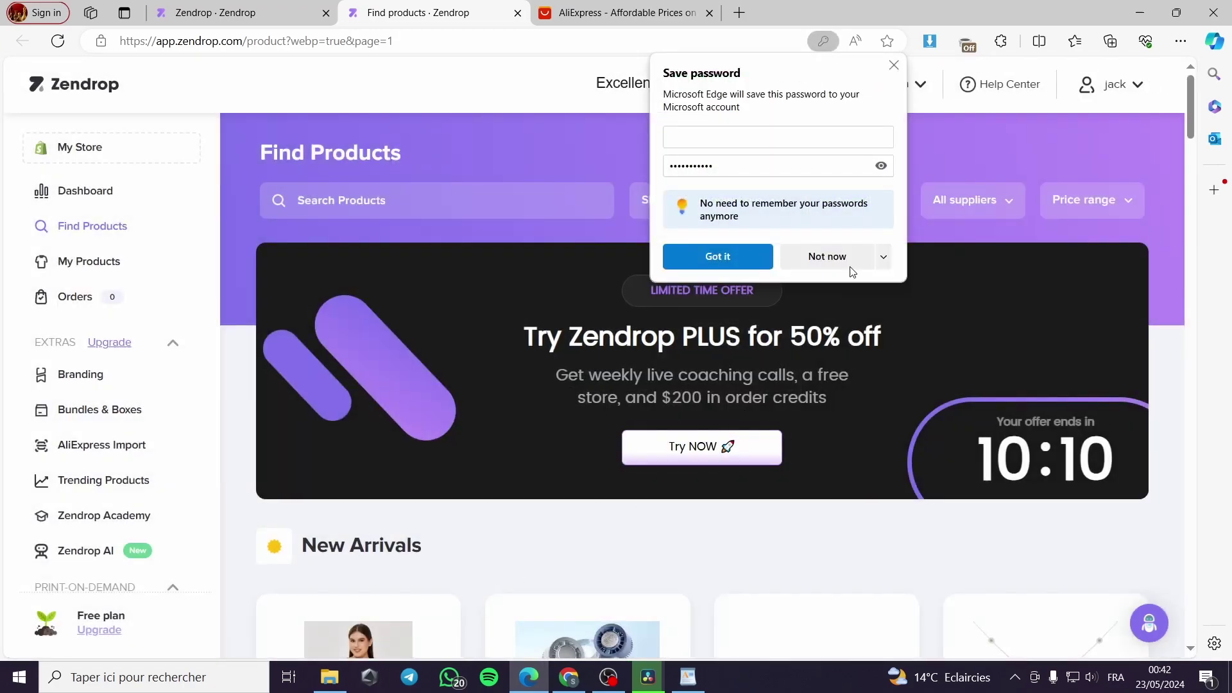
pyautogui.click(833, 255)
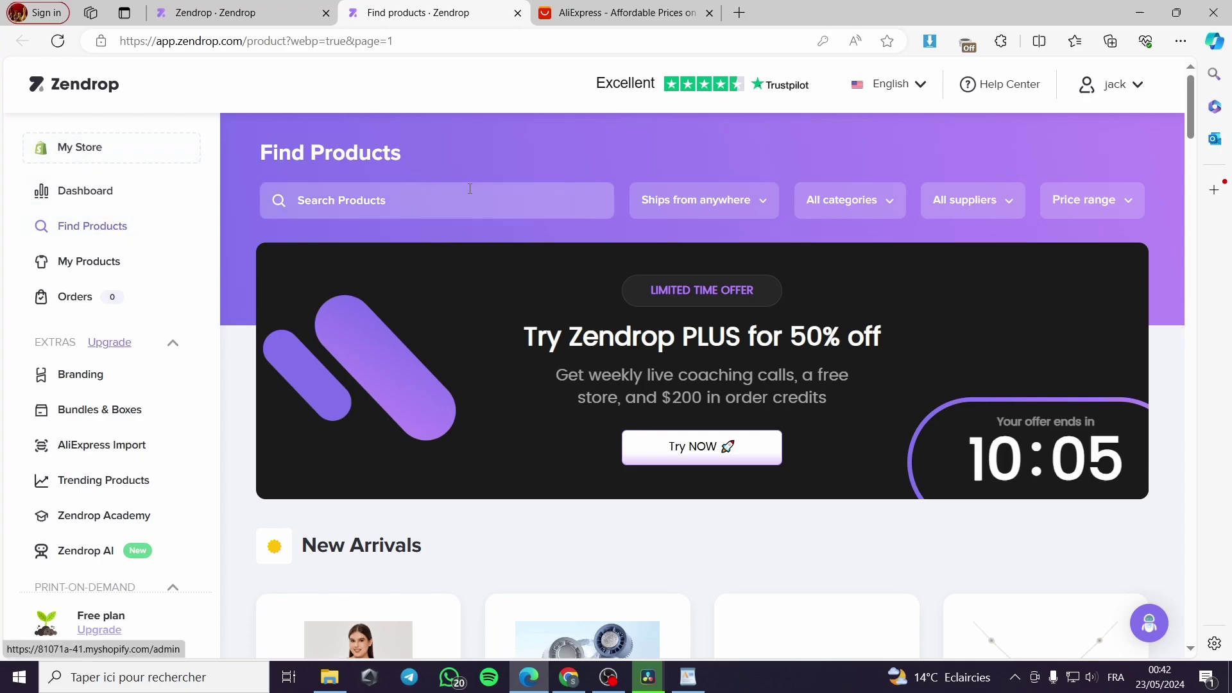
pyautogui.scroll(-6, 845, 340)
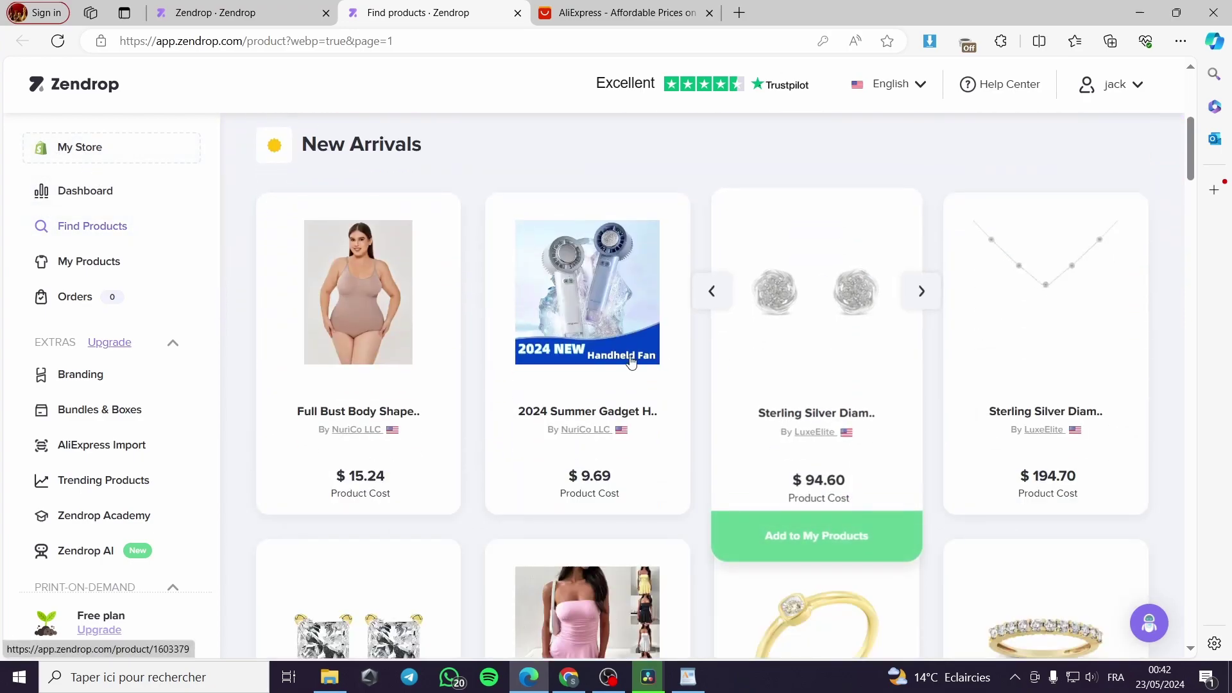
pyautogui.scroll(-2, 921, 394)
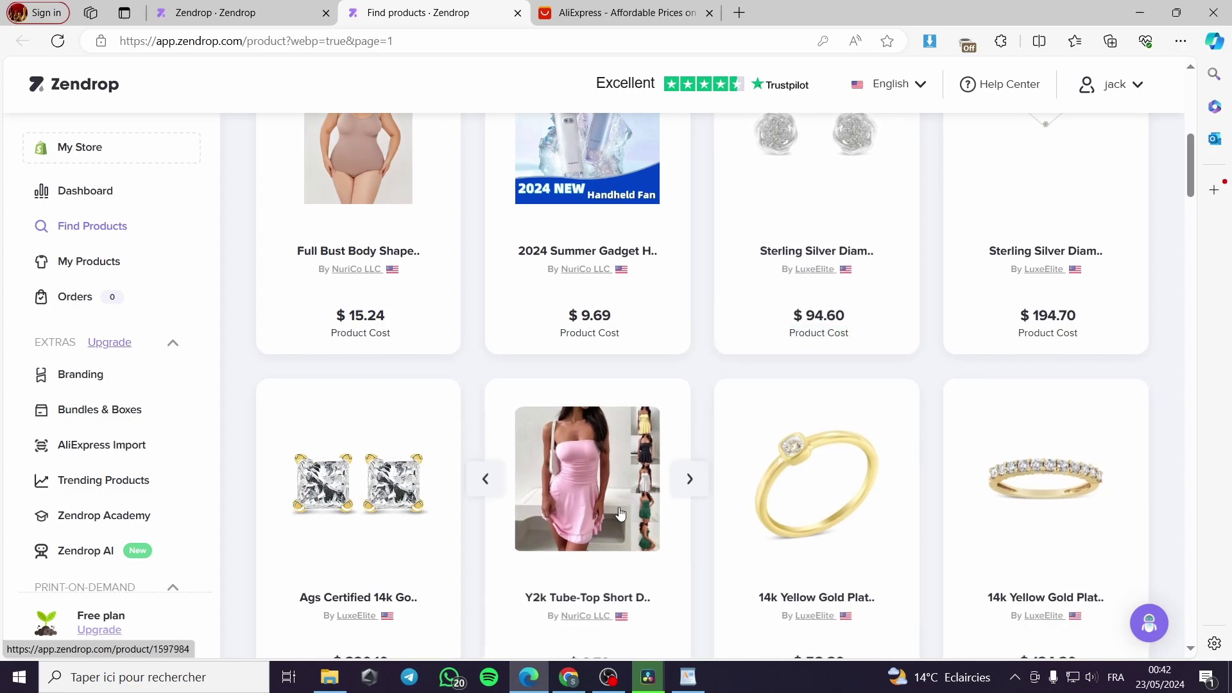
pyautogui.scroll(-3, 689, 463)
pyautogui.scroll(-2, 688, 463)
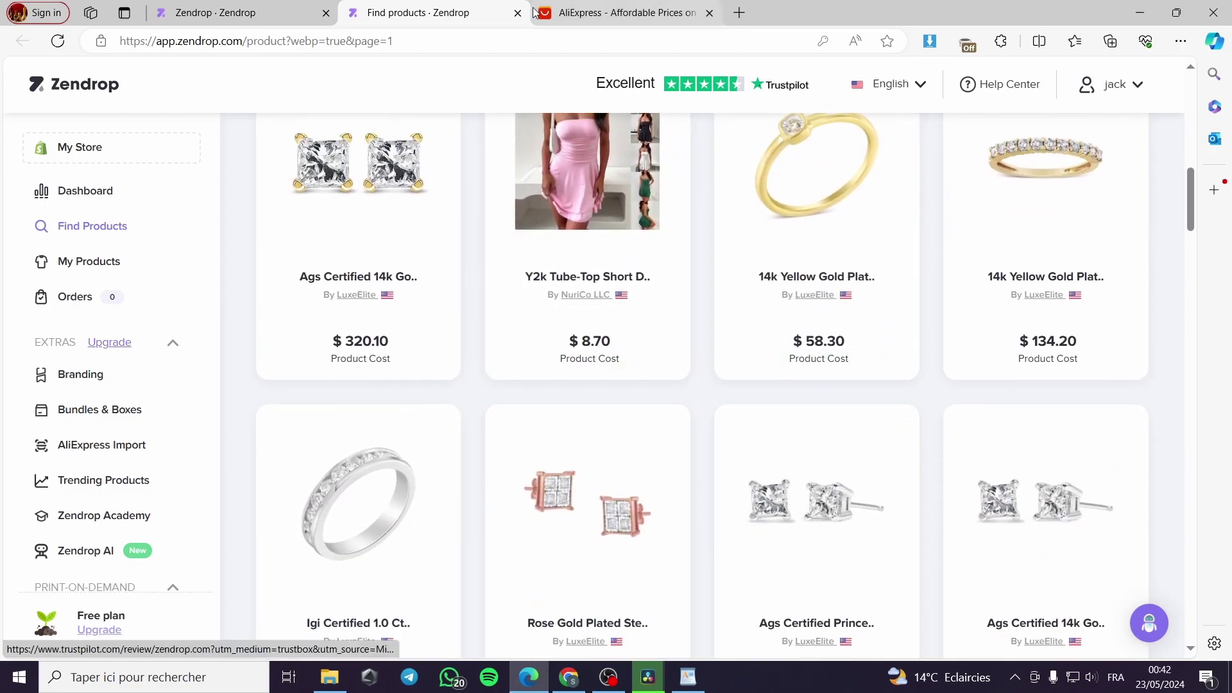
pyautogui.scroll(-4, 619, 388)
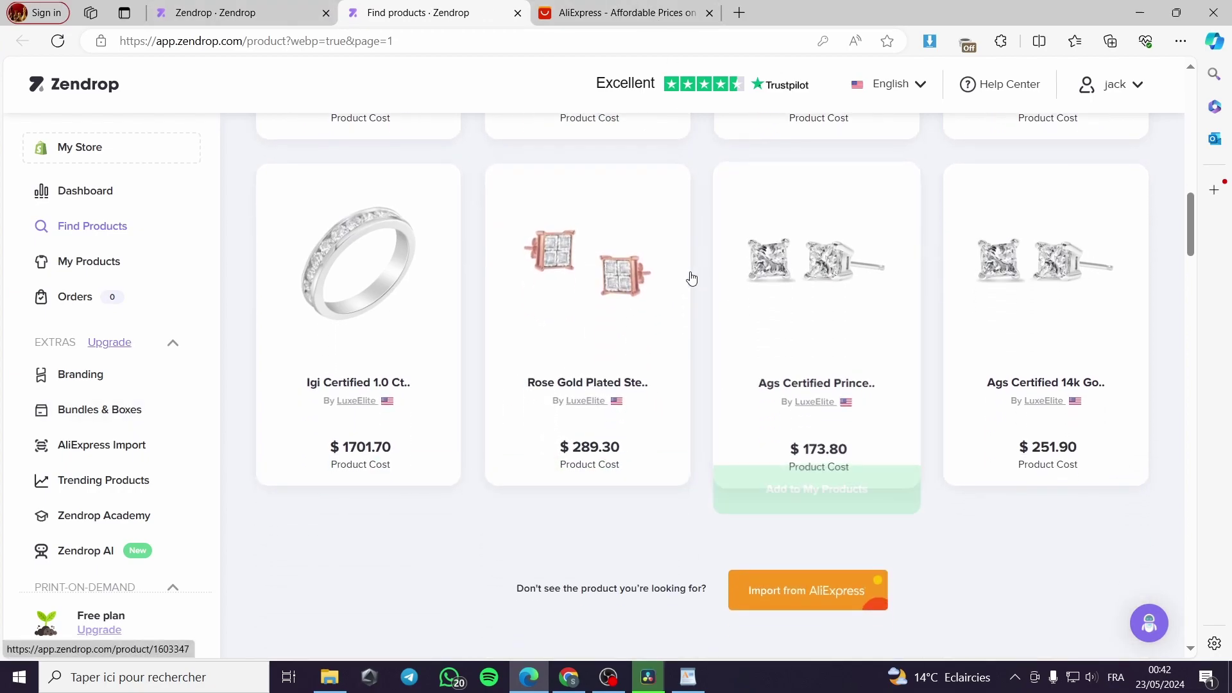
pyautogui.scroll(1, 759, 371)
pyautogui.click(654, 5)
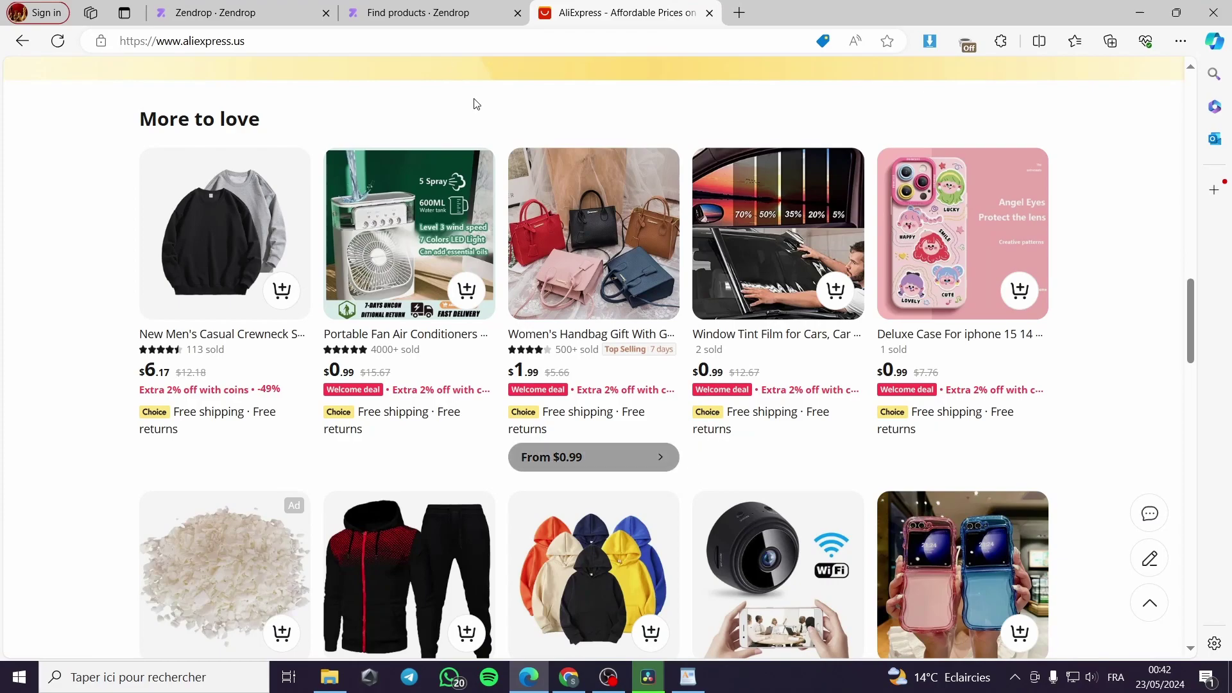
pyautogui.click(402, 5)
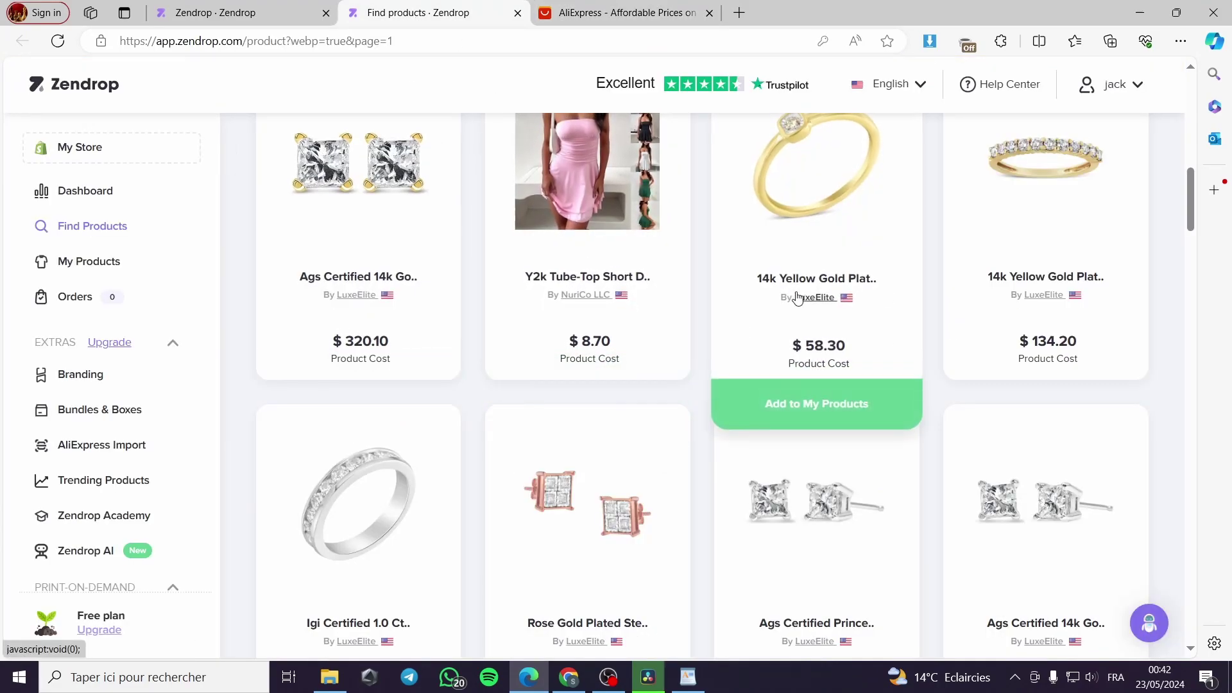
# Step: Add the Zendrop - AliExpress Product Importer extension from the Chrome Web Store and pin it
pyautogui.click(96, 456)
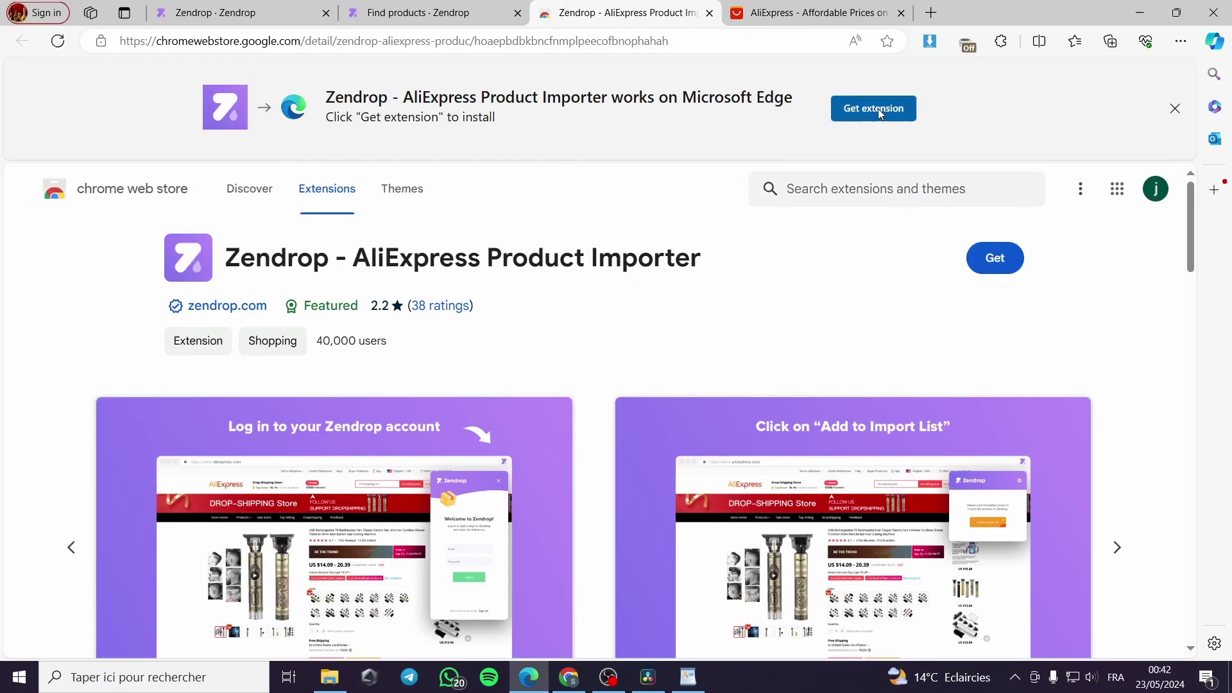
pyautogui.click(879, 110)
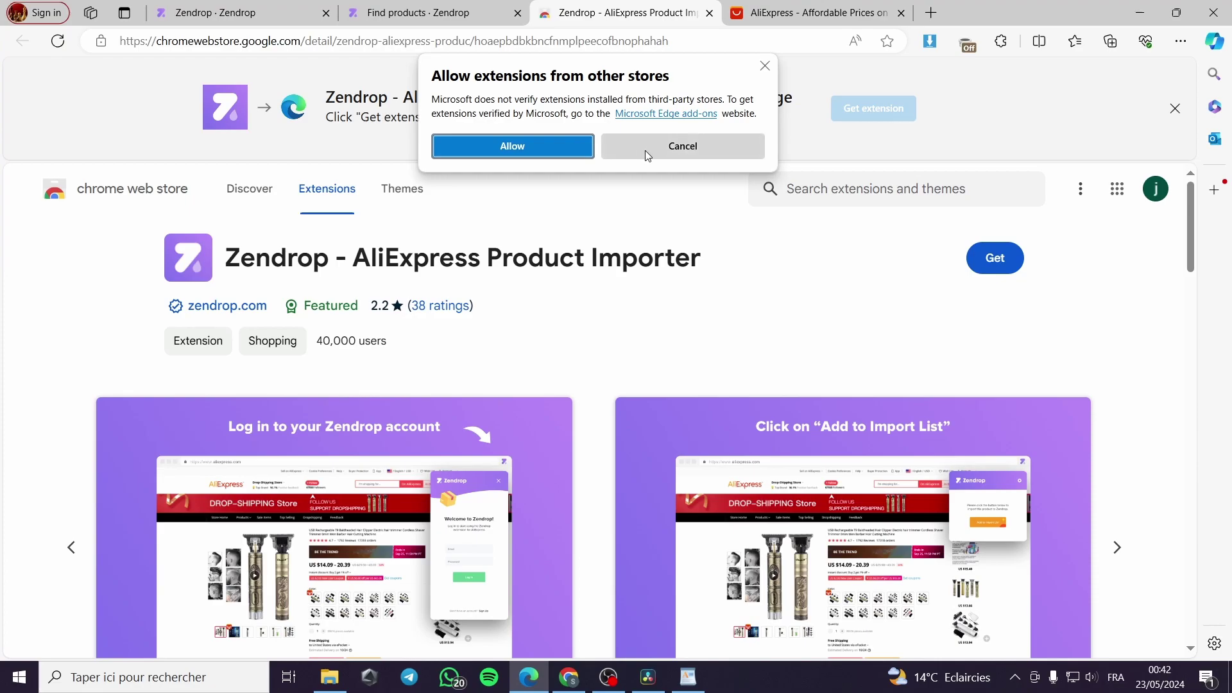
pyautogui.click(578, 152)
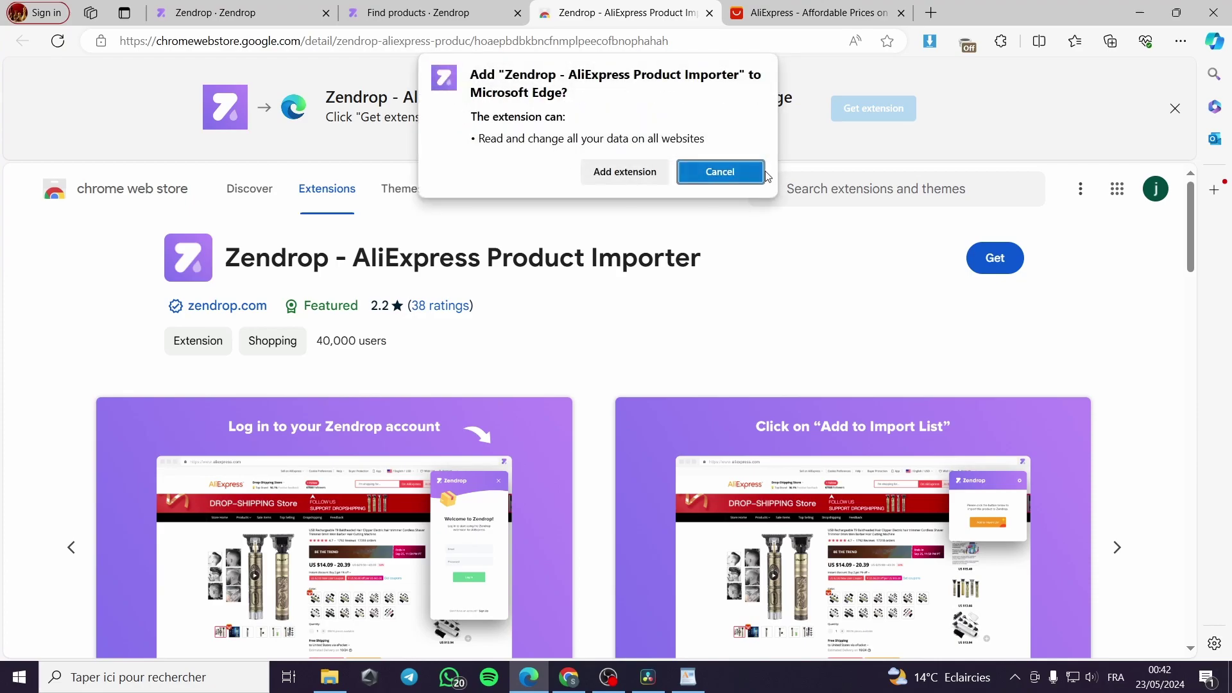
pyautogui.click(648, 179)
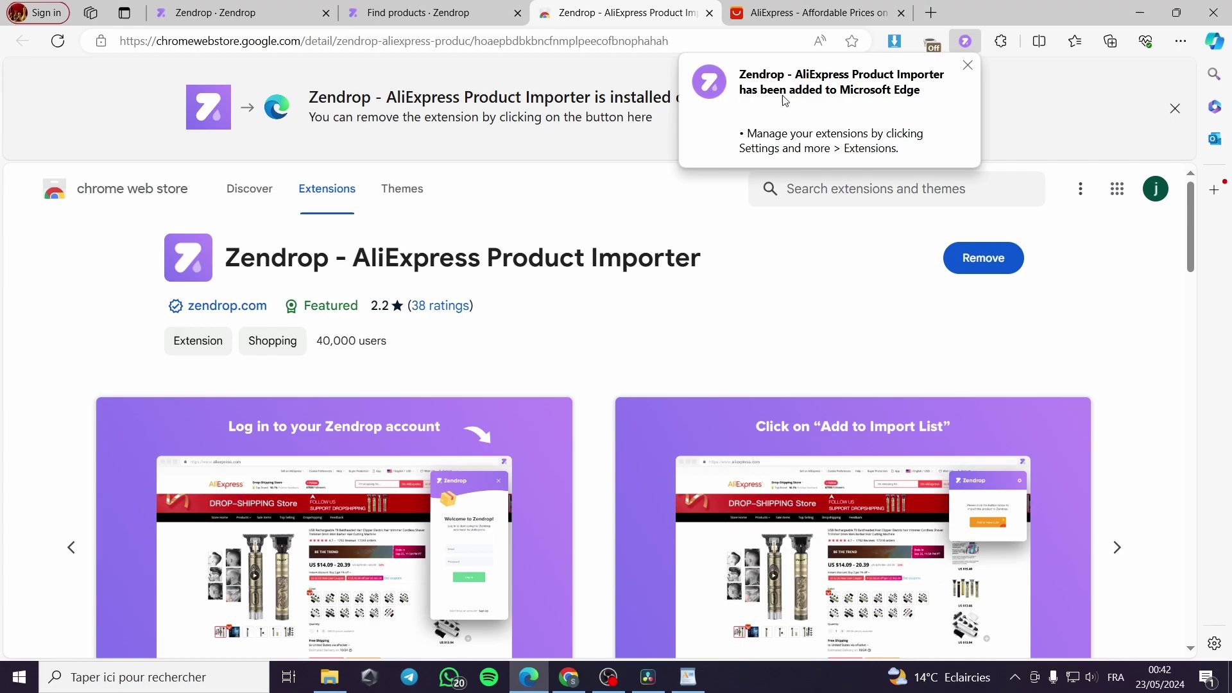
pyautogui.click(967, 66)
pyautogui.click(1001, 41)
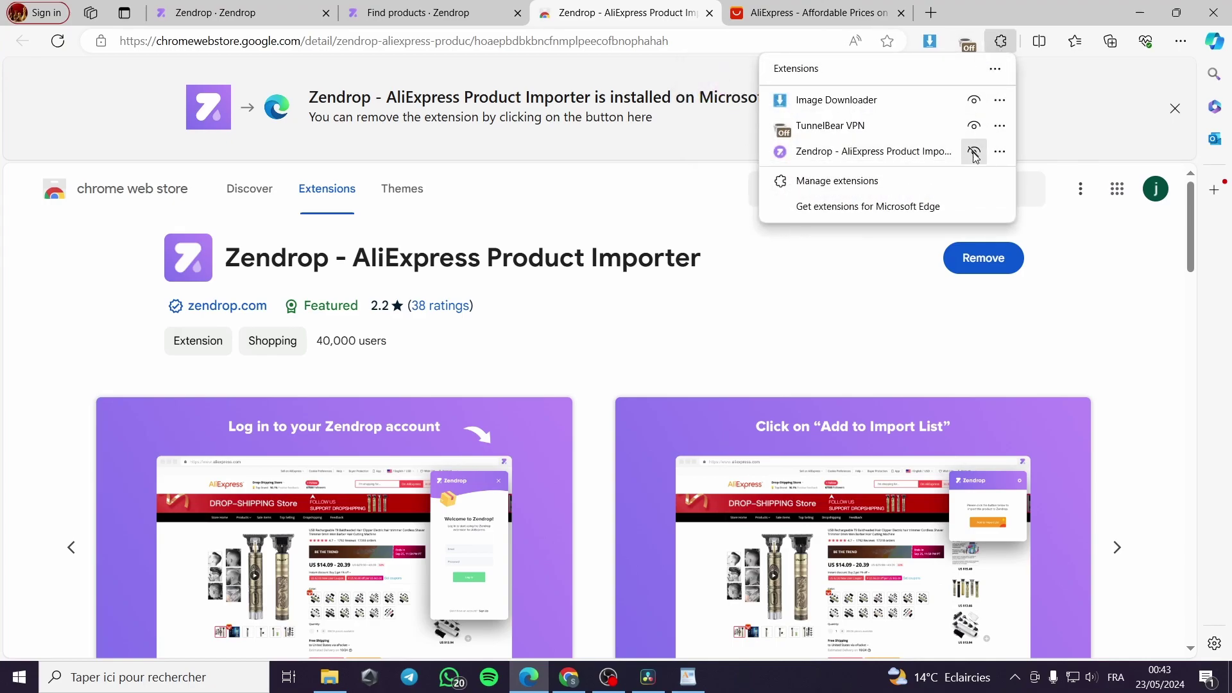
pyautogui.click(974, 153)
pyautogui.click(1001, 41)
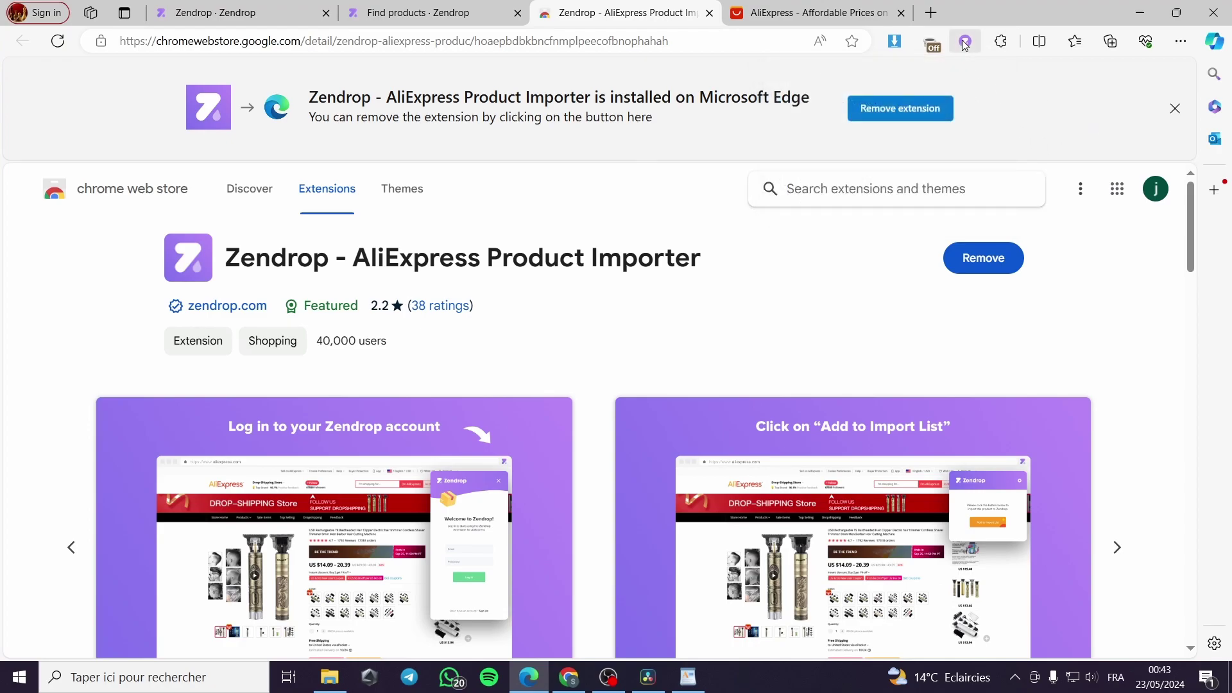
# Step: Close the extension page and the duplicate Zendrop tab, then dismiss the AliExpress Import instructions
pyautogui.click(709, 13)
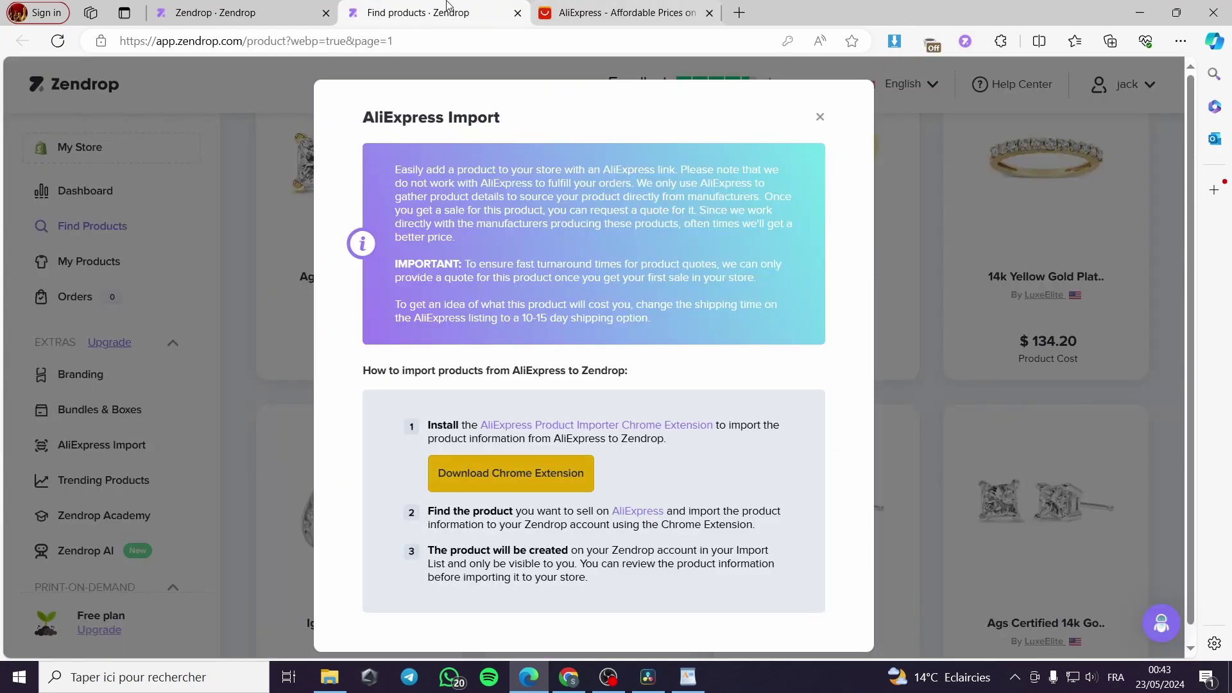
pyautogui.click(321, 19)
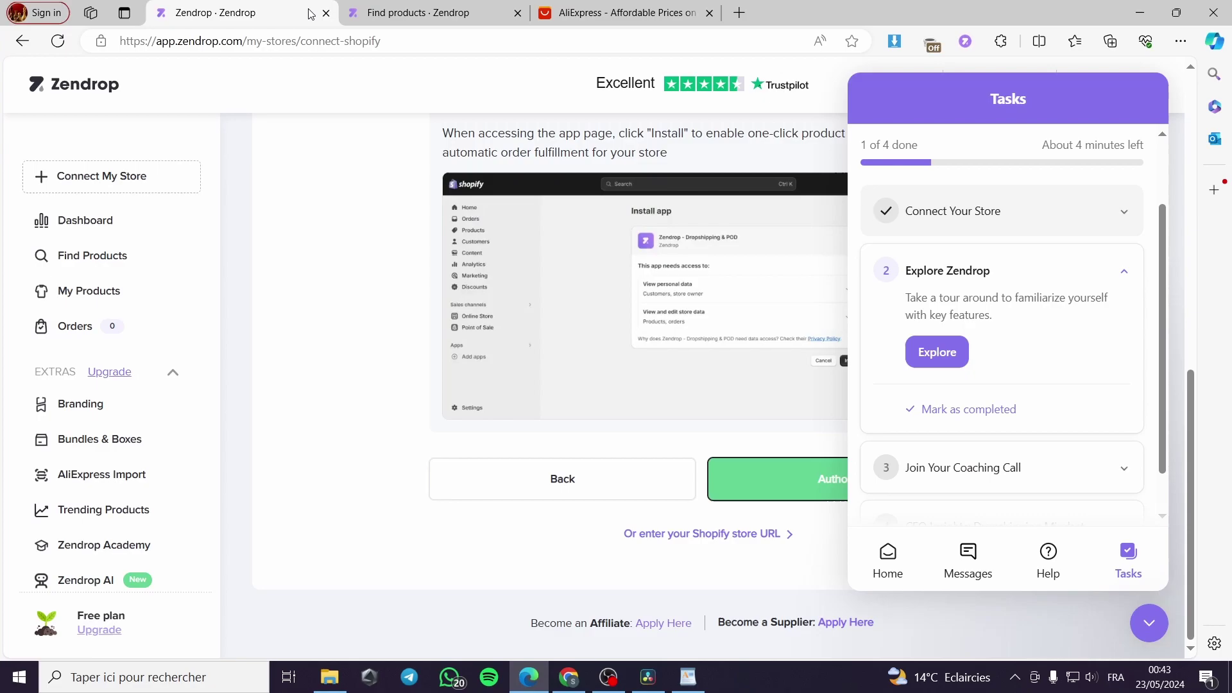
pyautogui.click(324, 13)
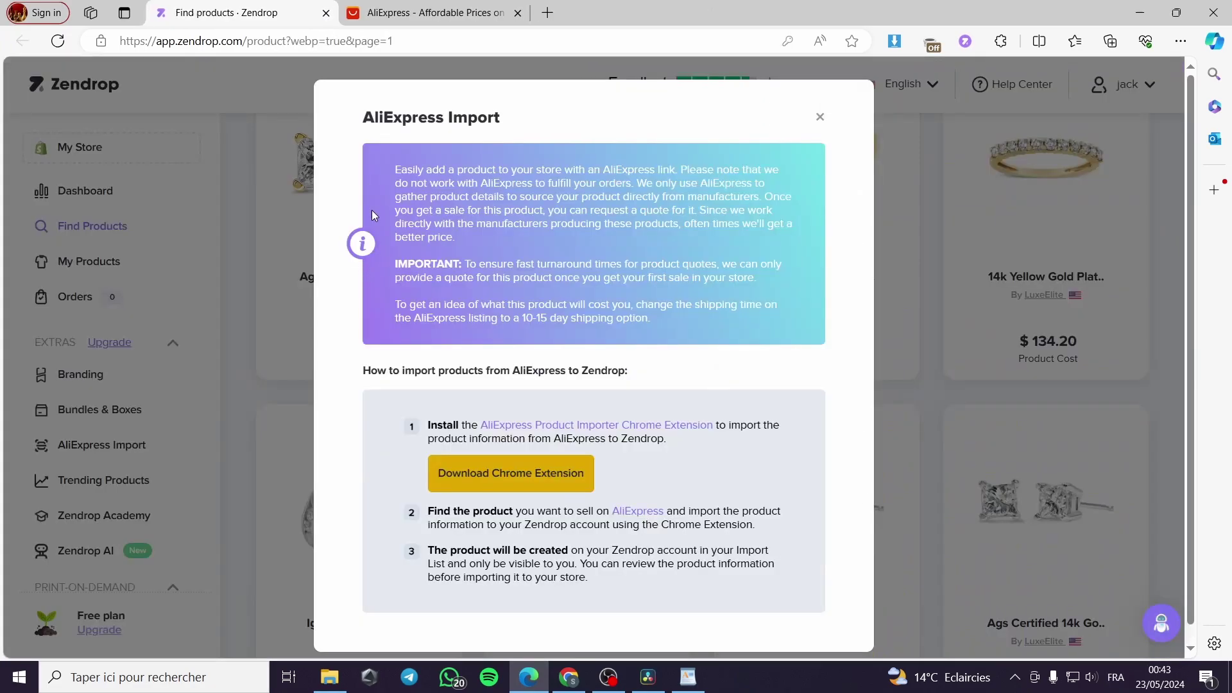
pyautogui.click(820, 118)
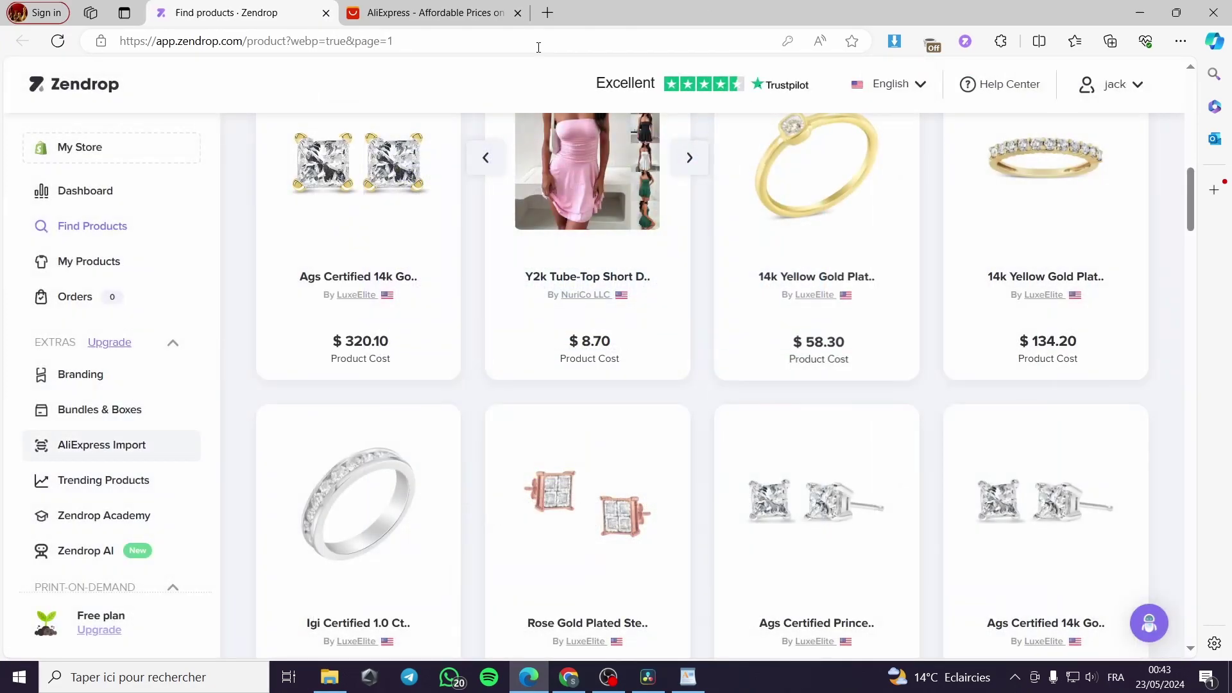
# Step: Scroll the AliExpress More to love feed down to the USB Night Light crystal ball lamp card
pyautogui.click(455, 18)
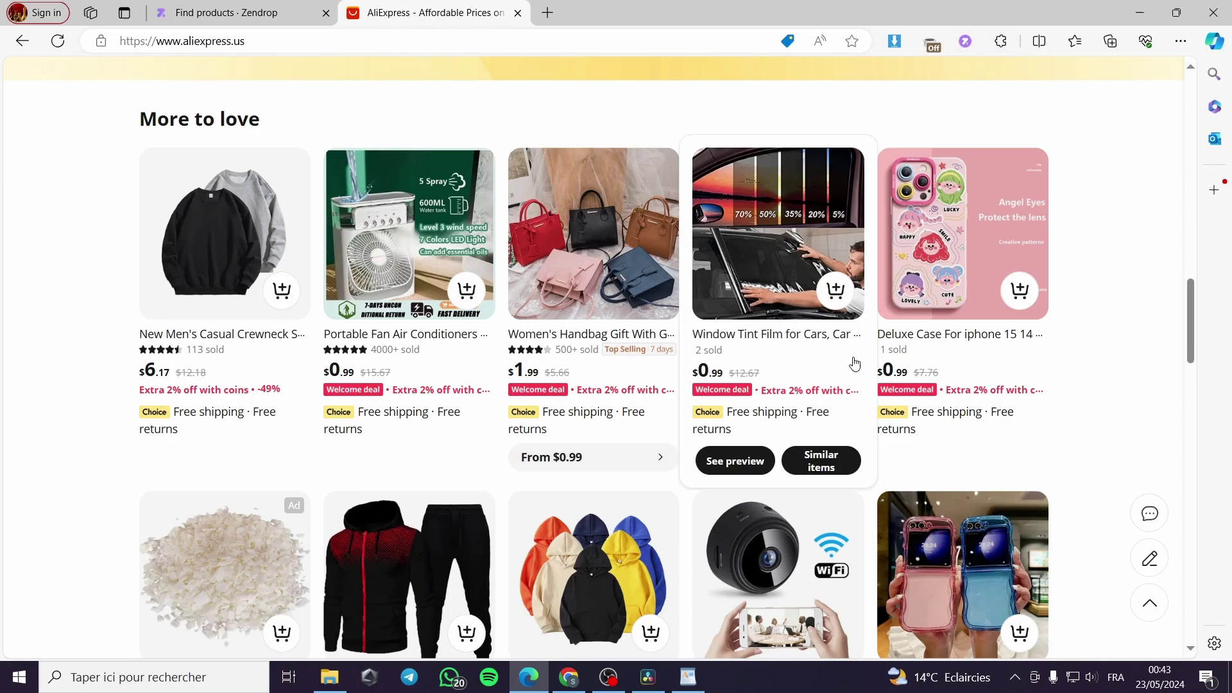
pyautogui.scroll(-3, 854, 356)
pyautogui.scroll(-5, 930, 334)
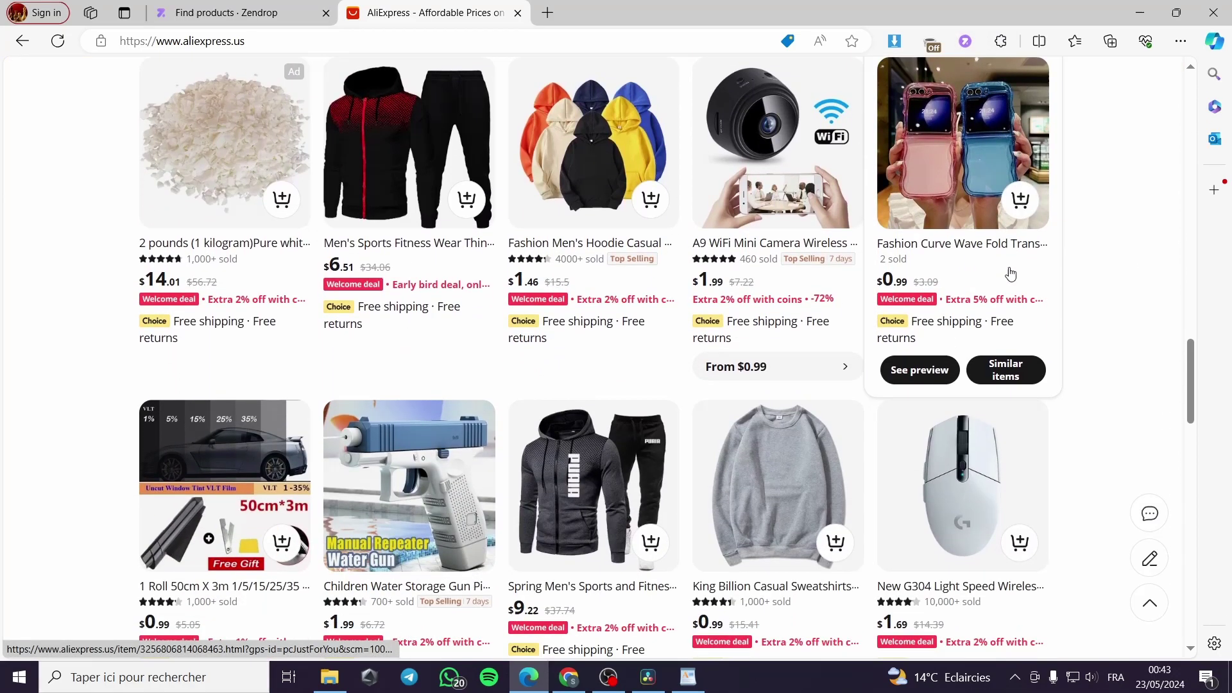
pyautogui.scroll(-1, 1080, 261)
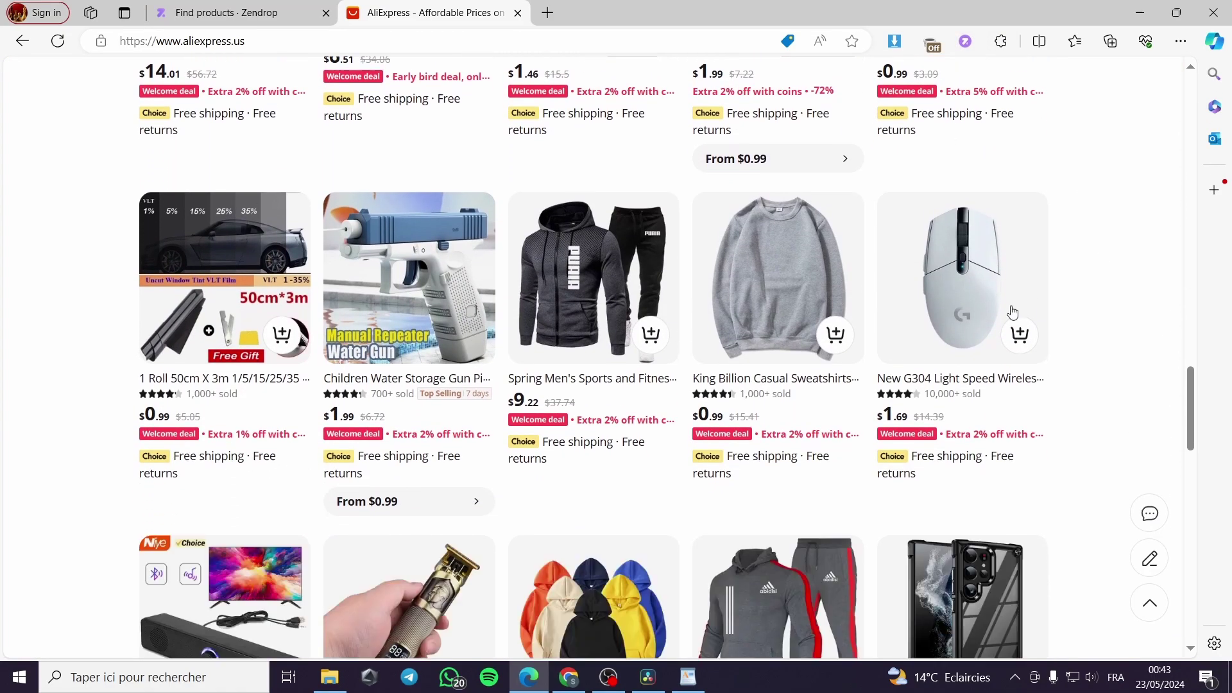
pyautogui.scroll(-3, 411, 500)
pyautogui.click(258, 8)
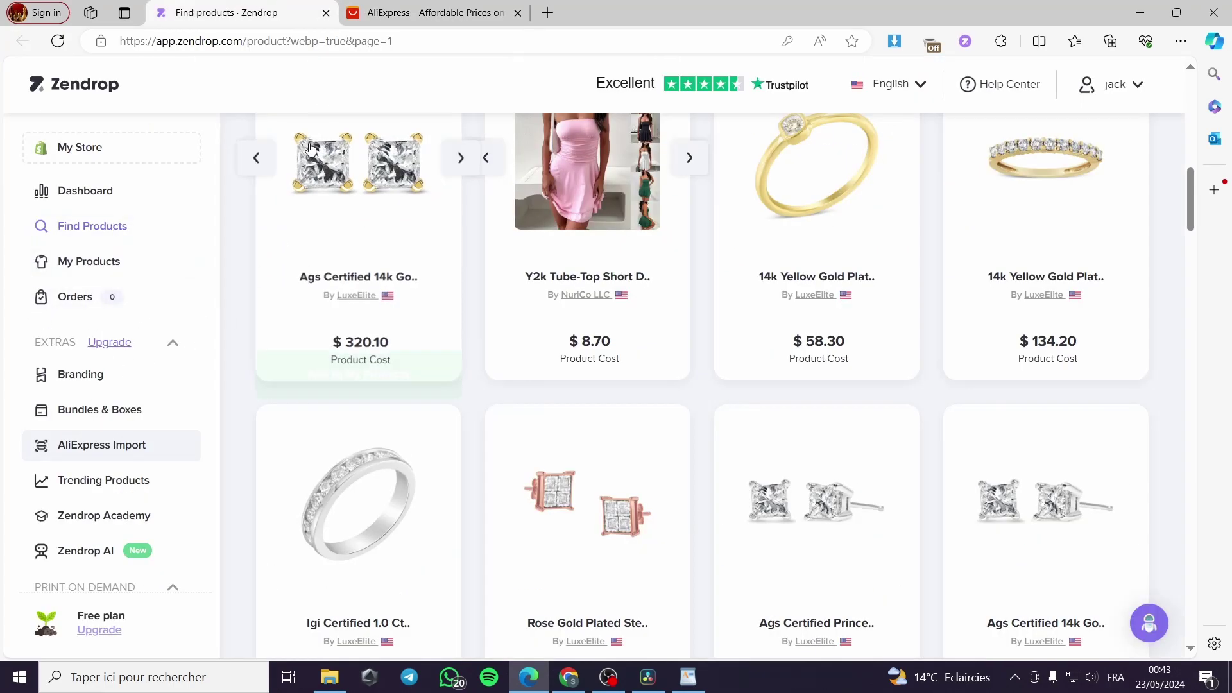
pyautogui.click(454, 4)
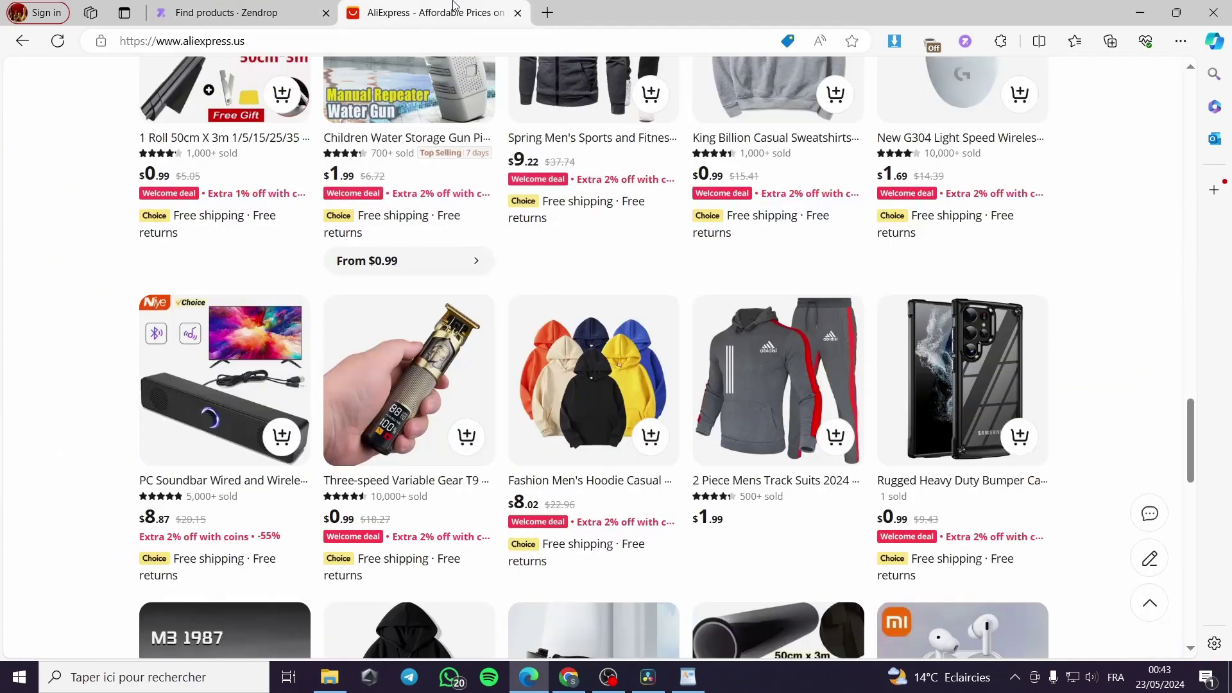
pyautogui.scroll(-2, 558, 360)
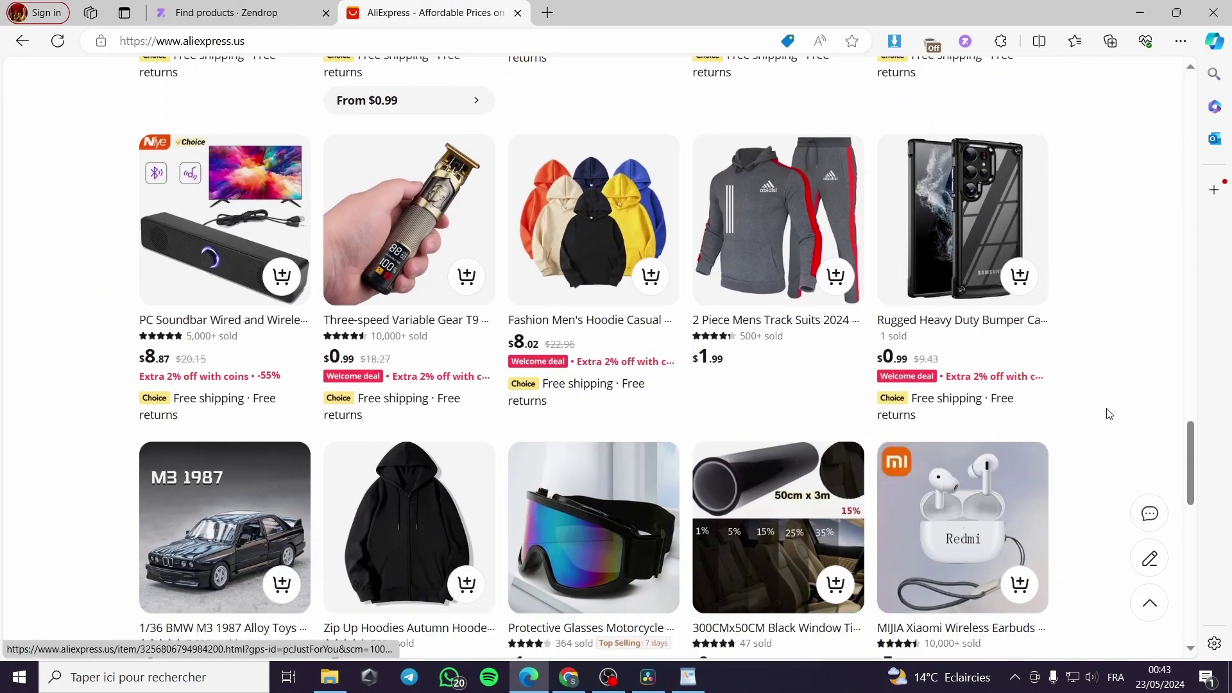
pyautogui.scroll(-5, 1108, 473)
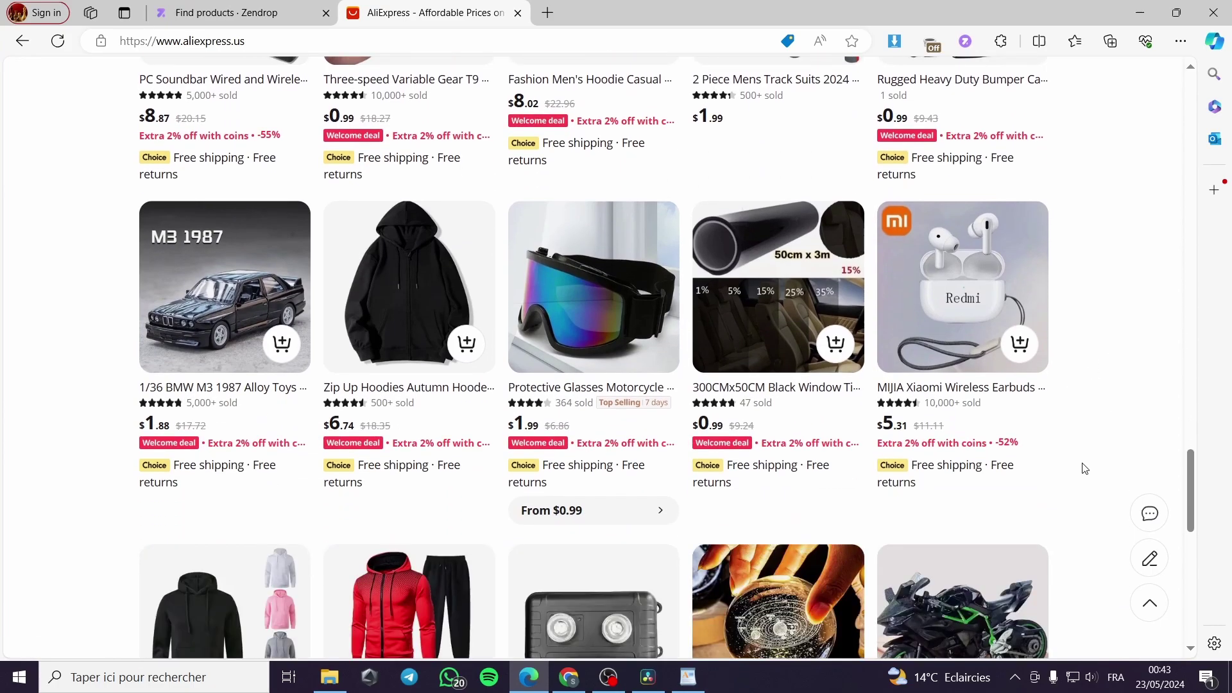
pyautogui.scroll(-2, 1074, 469)
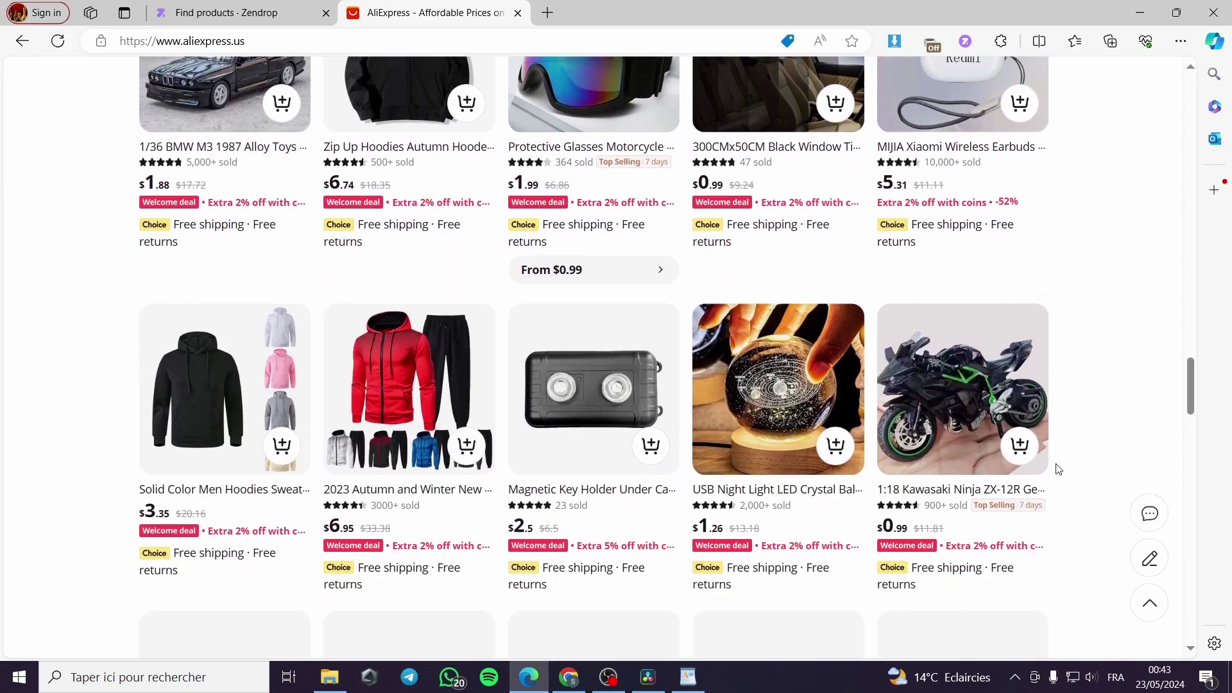
pyautogui.scroll(-1, 1058, 469)
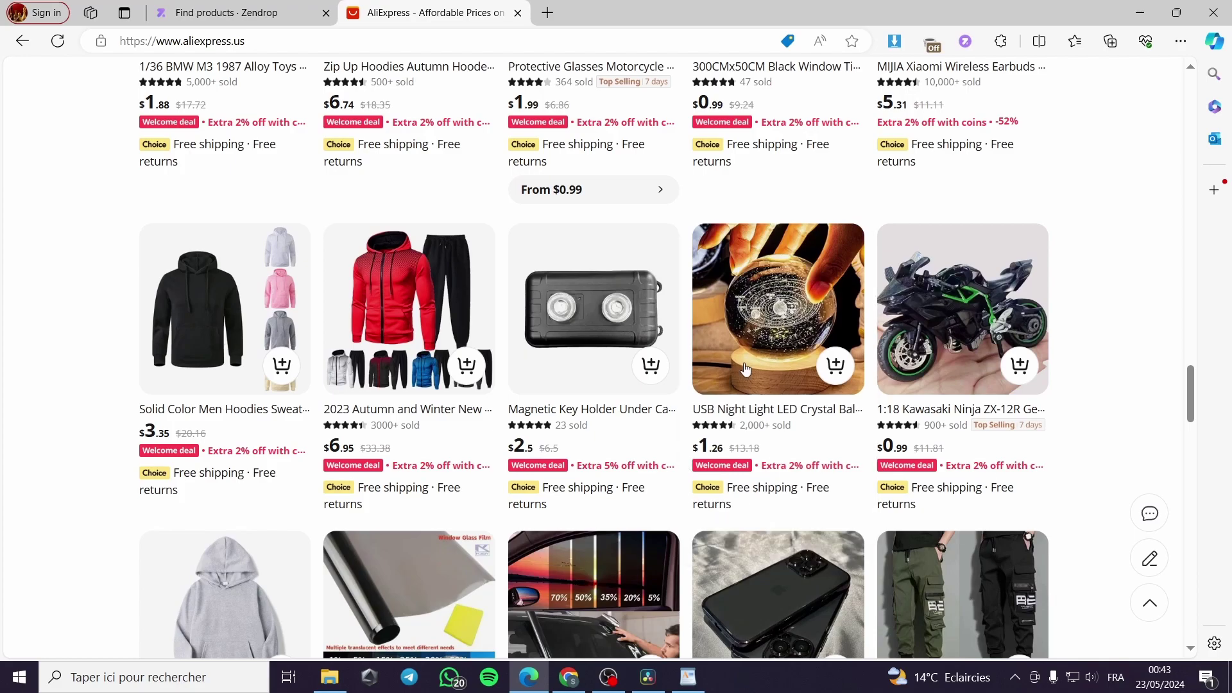
pyautogui.moveTo(708, 426)
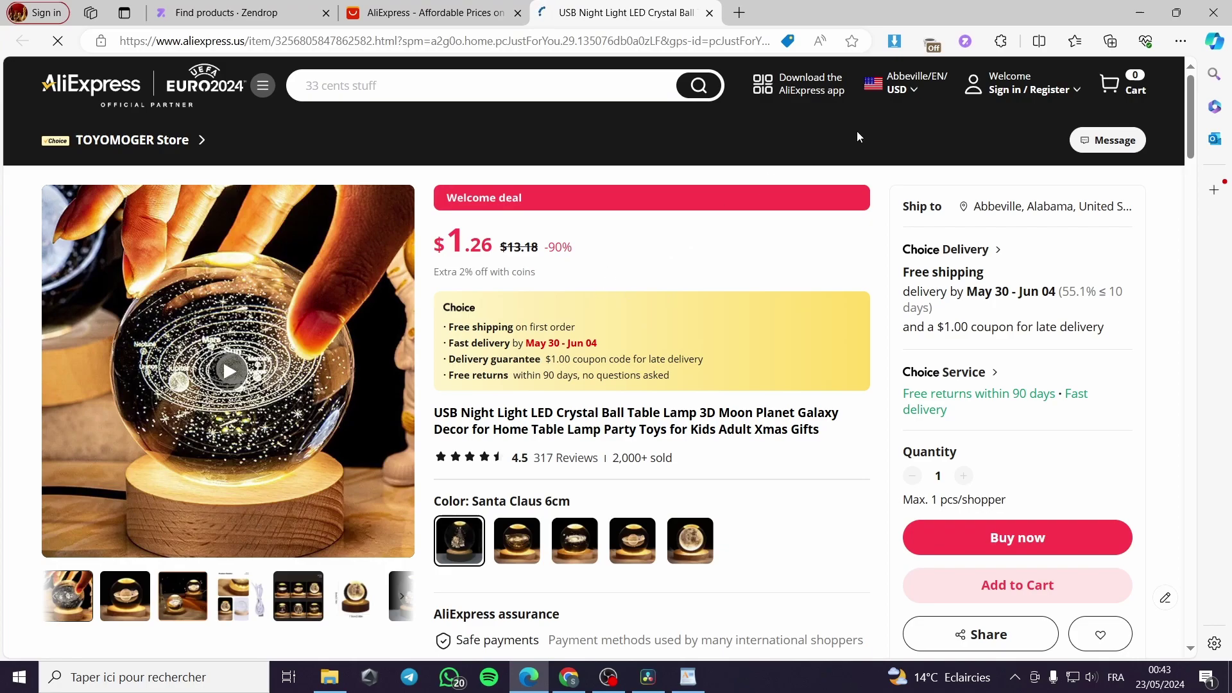
# Step: Sign in via the Zendrop importer and add the USB Night Light Crystal Ball lamp to the Import List
pyautogui.click(966, 42)
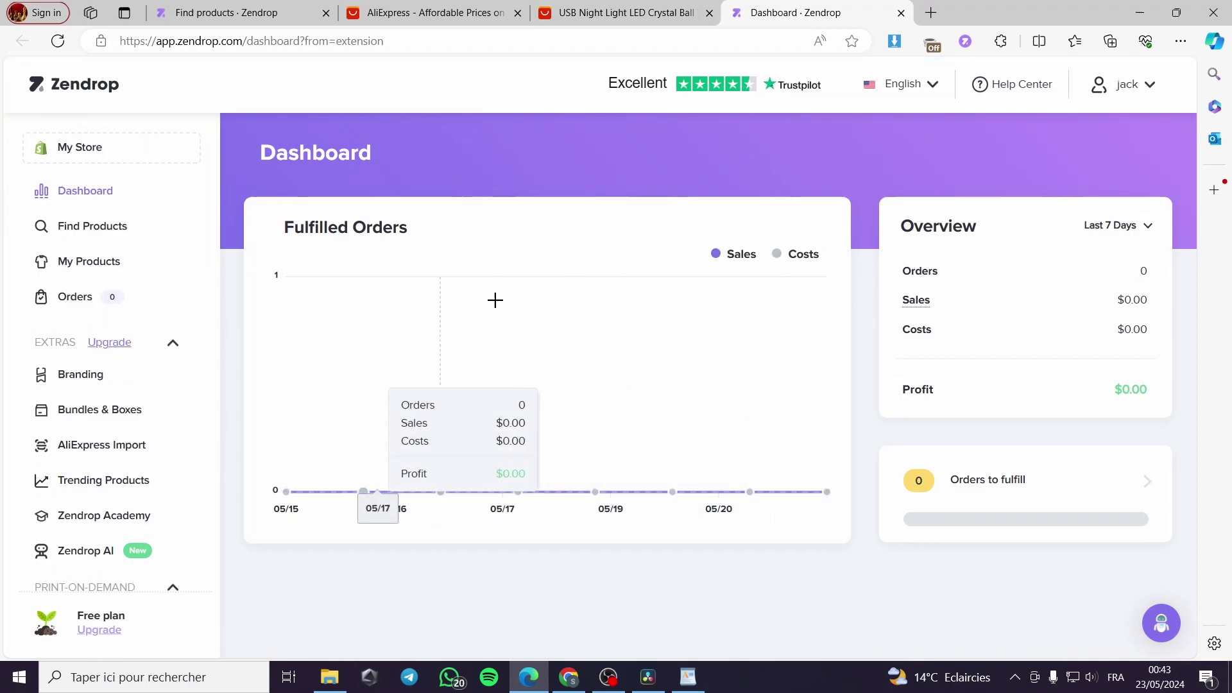
pyautogui.click(966, 43)
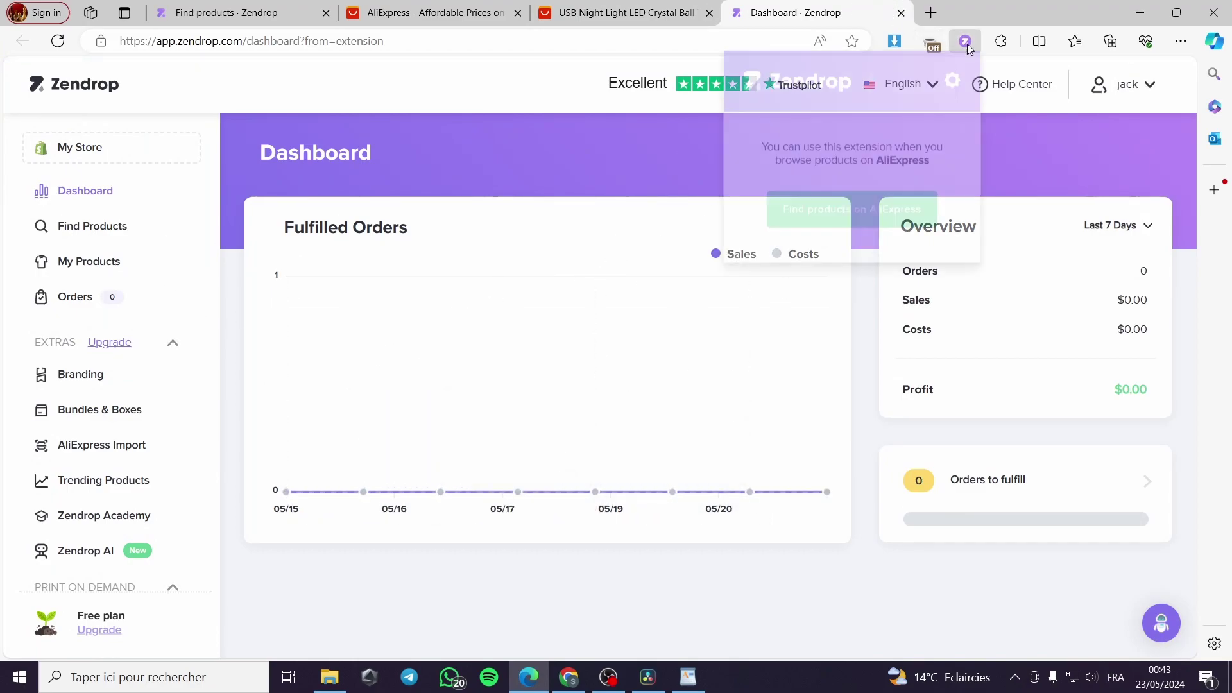
pyautogui.click(968, 43)
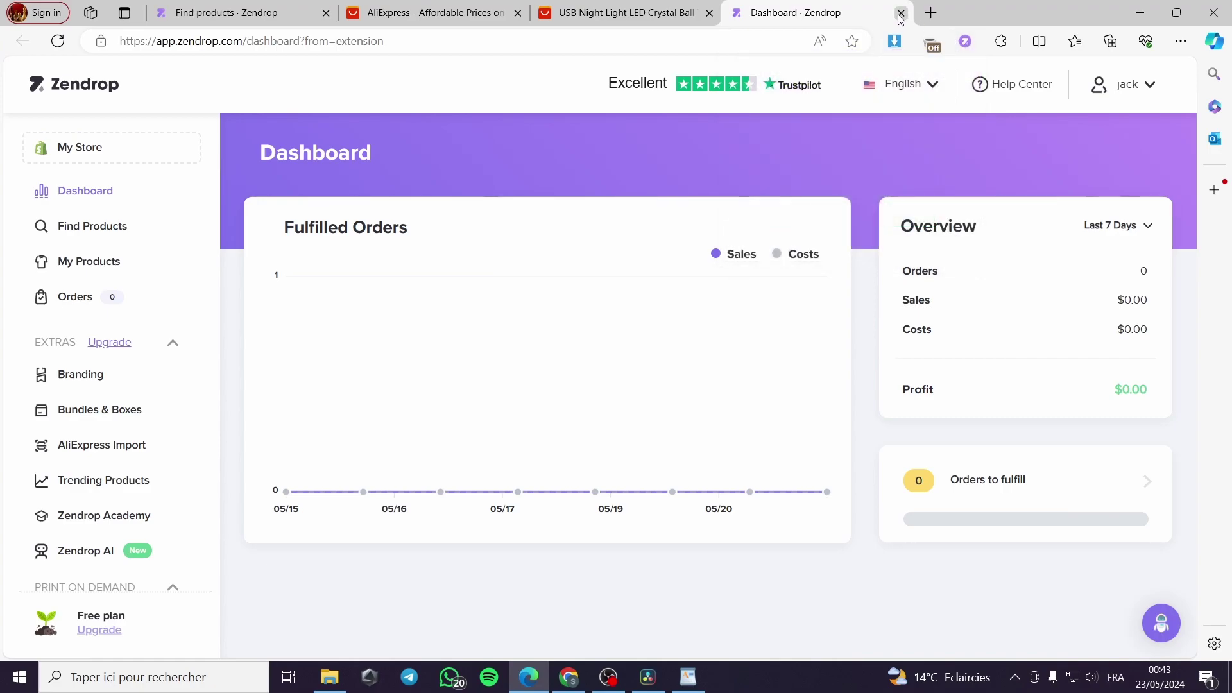
pyautogui.click(901, 13)
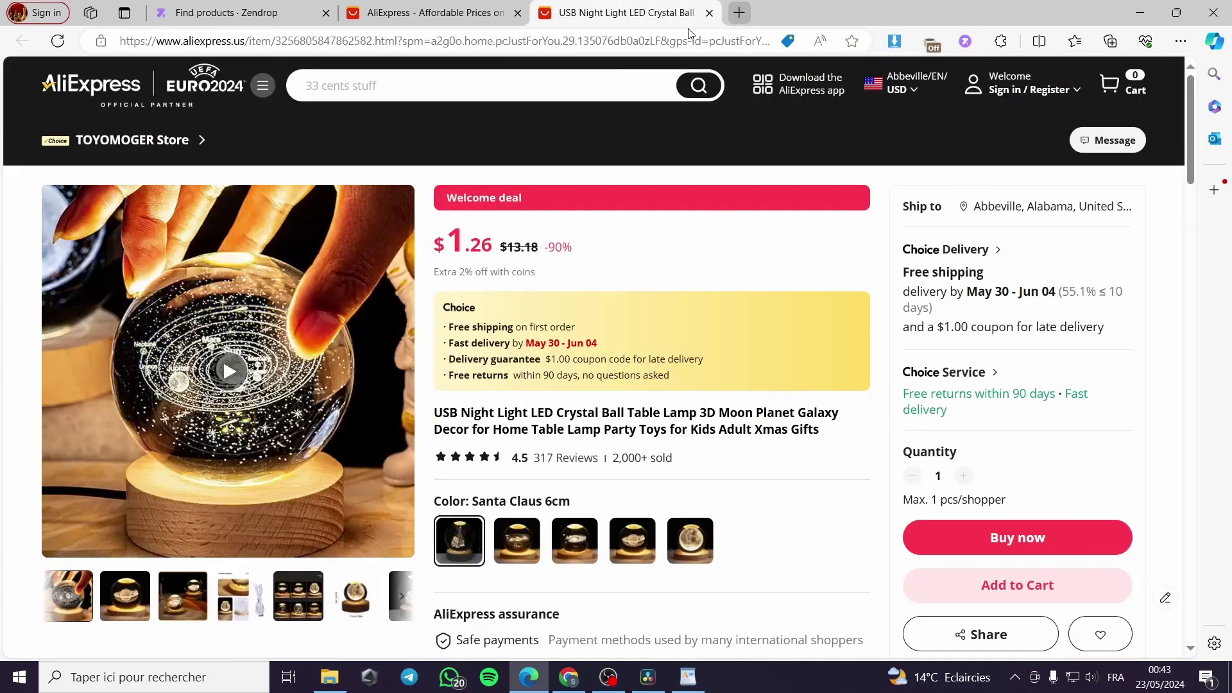
pyautogui.click(964, 43)
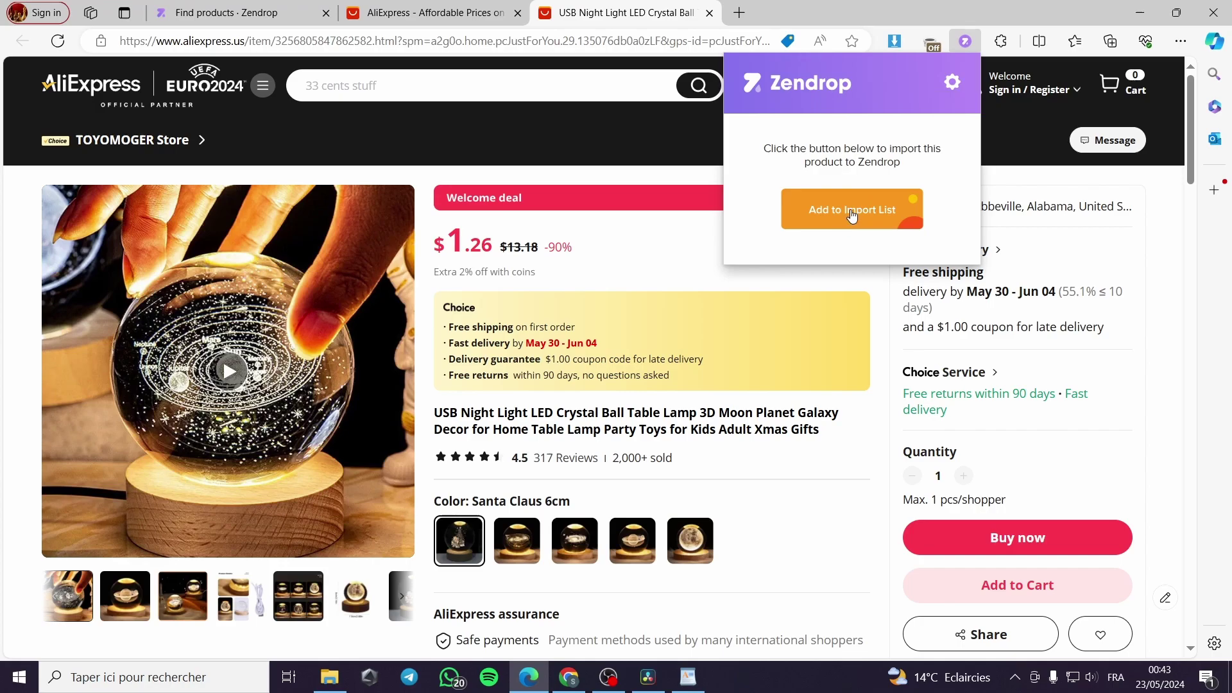
pyautogui.click(1012, 173)
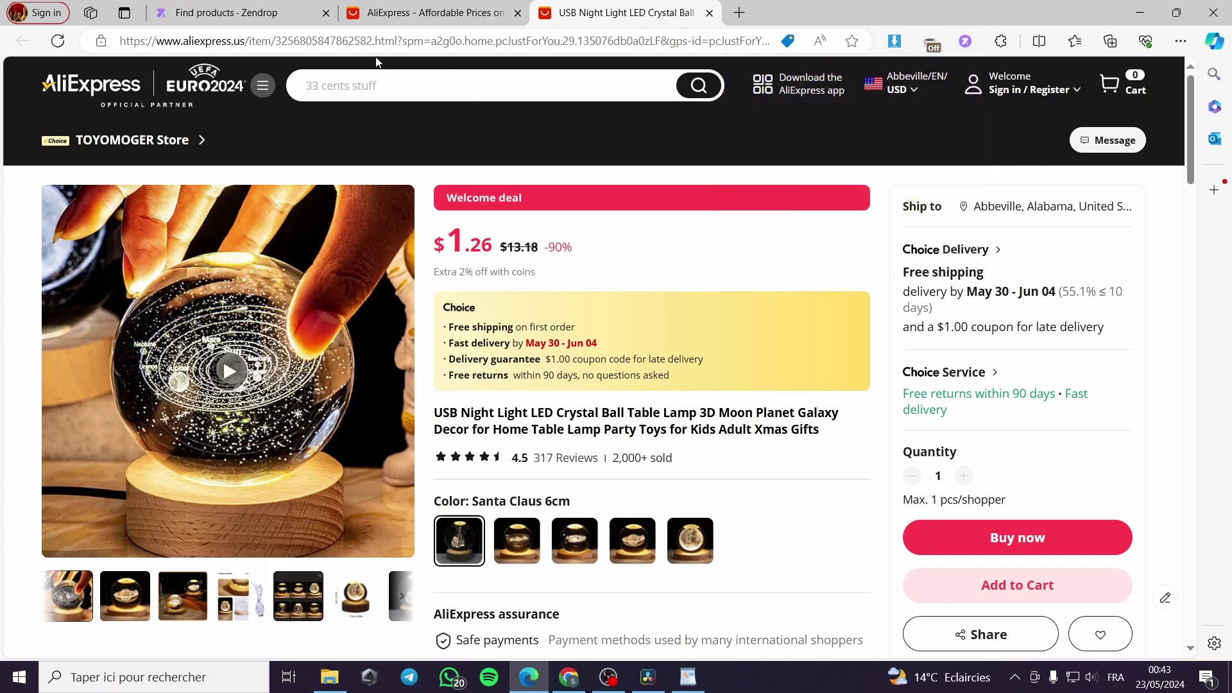
pyautogui.click(965, 42)
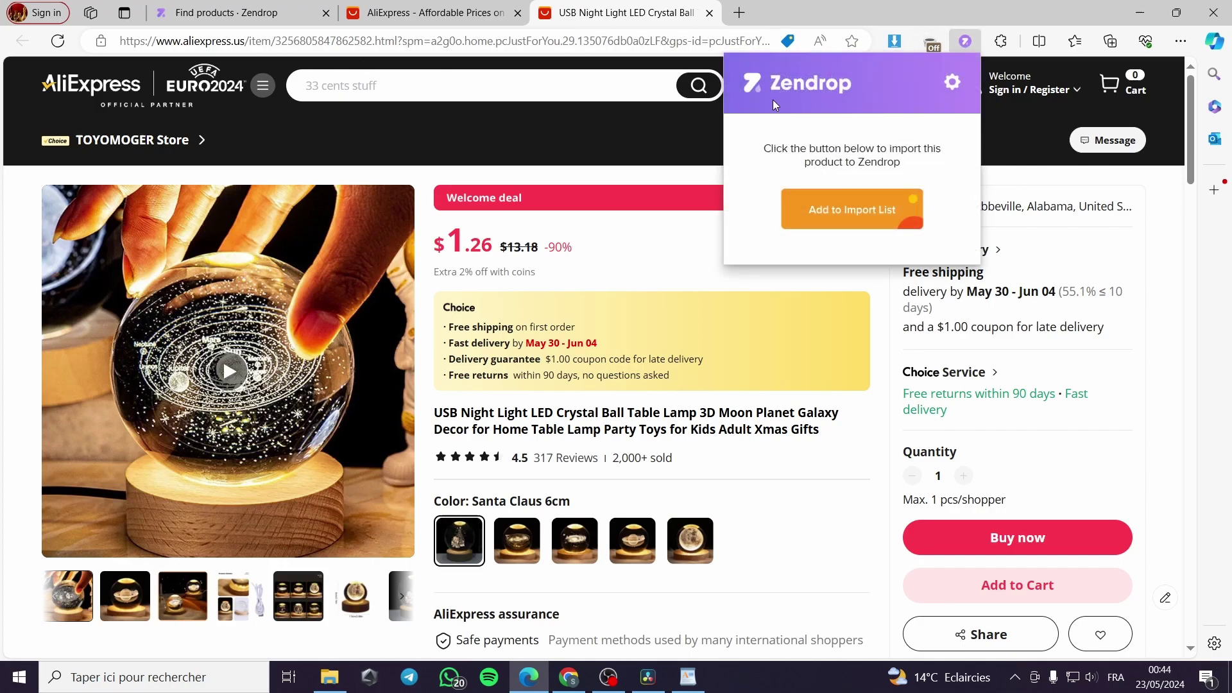
pyautogui.click(839, 217)
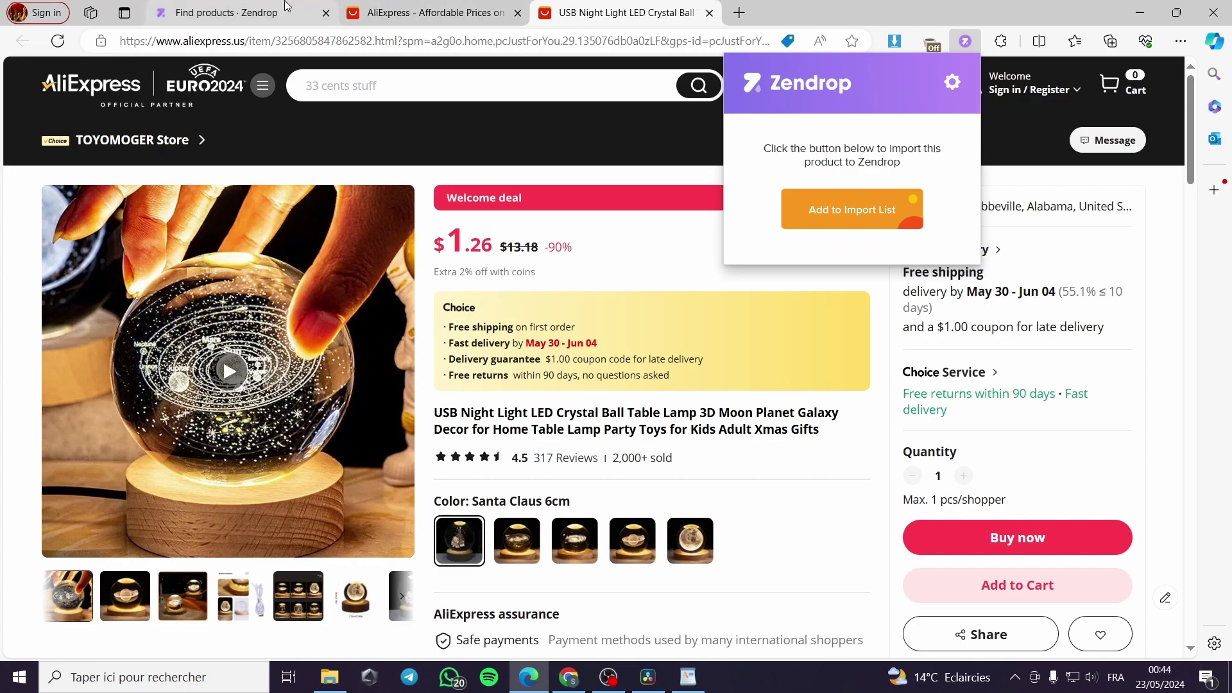
pyautogui.click(218, 12)
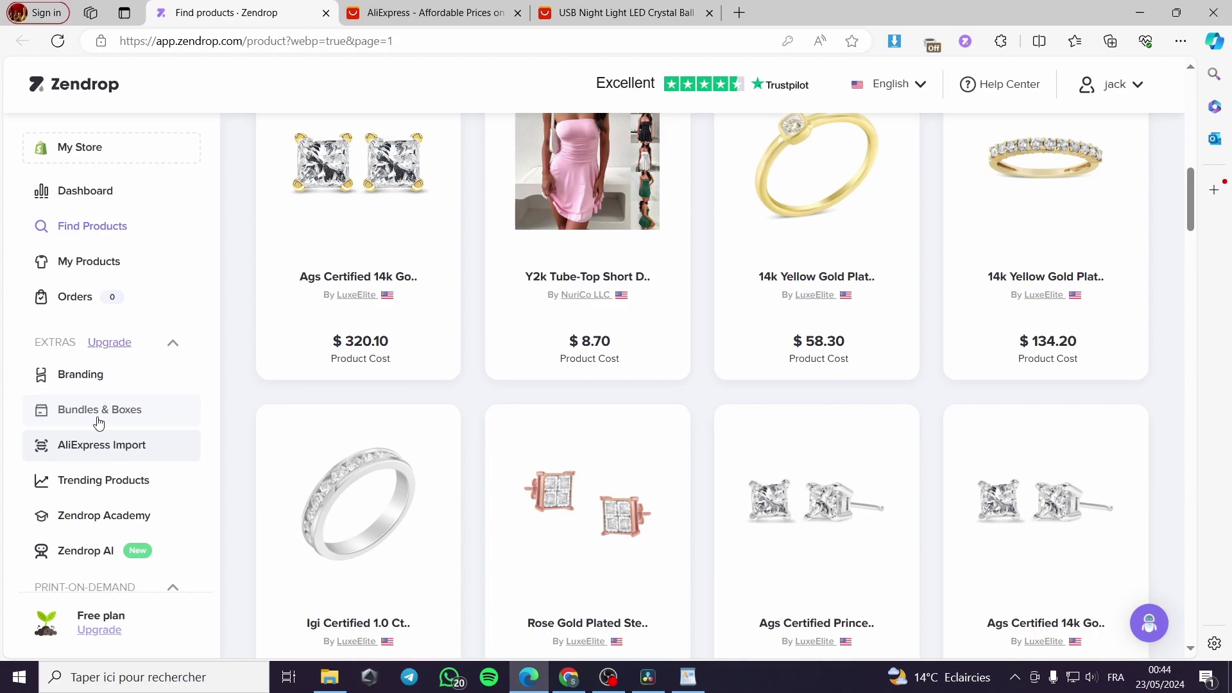
# Step: Open My Products and browse the store listings, checking and closing the AliExpress import instructions
pyautogui.click(72, 262)
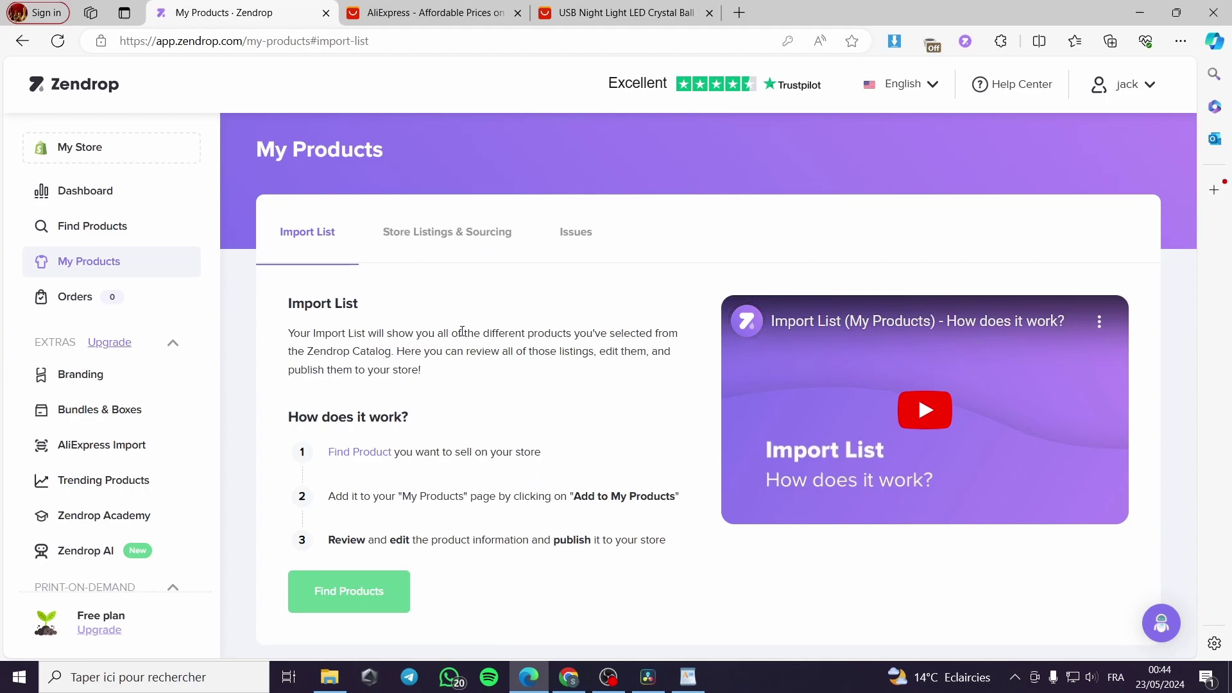
pyautogui.click(460, 251)
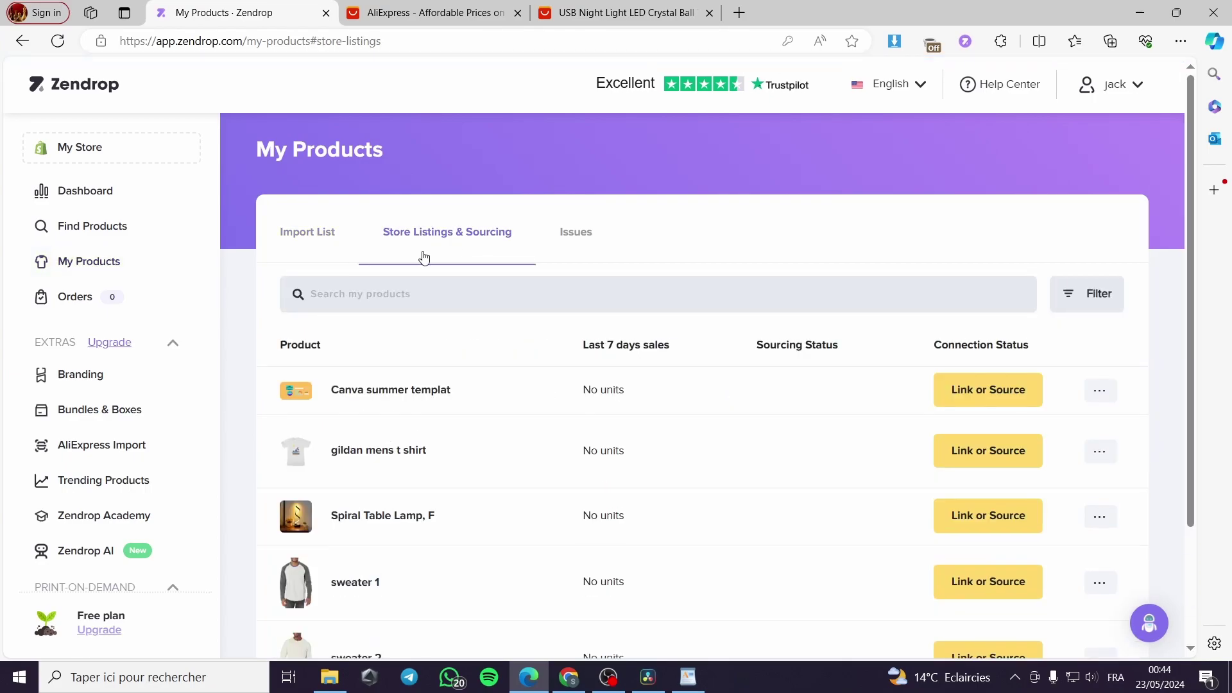
pyautogui.scroll(-2, 498, 363)
pyautogui.scroll(1, 462, 349)
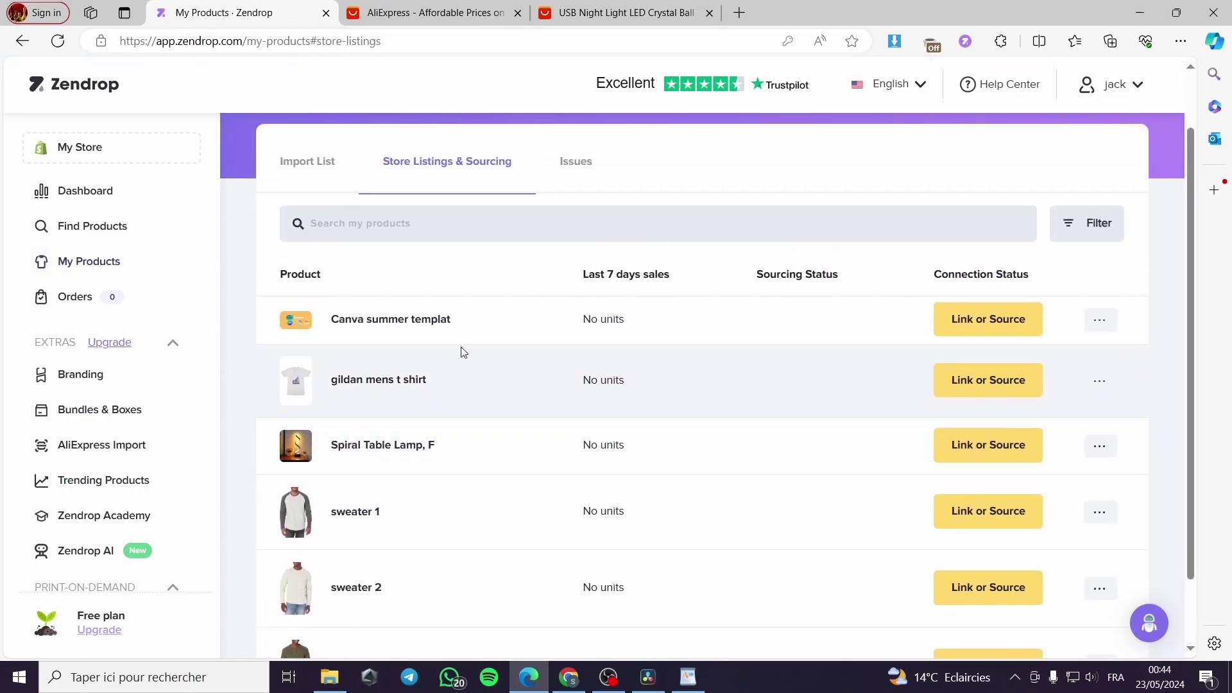
pyautogui.scroll(-1, 352, 354)
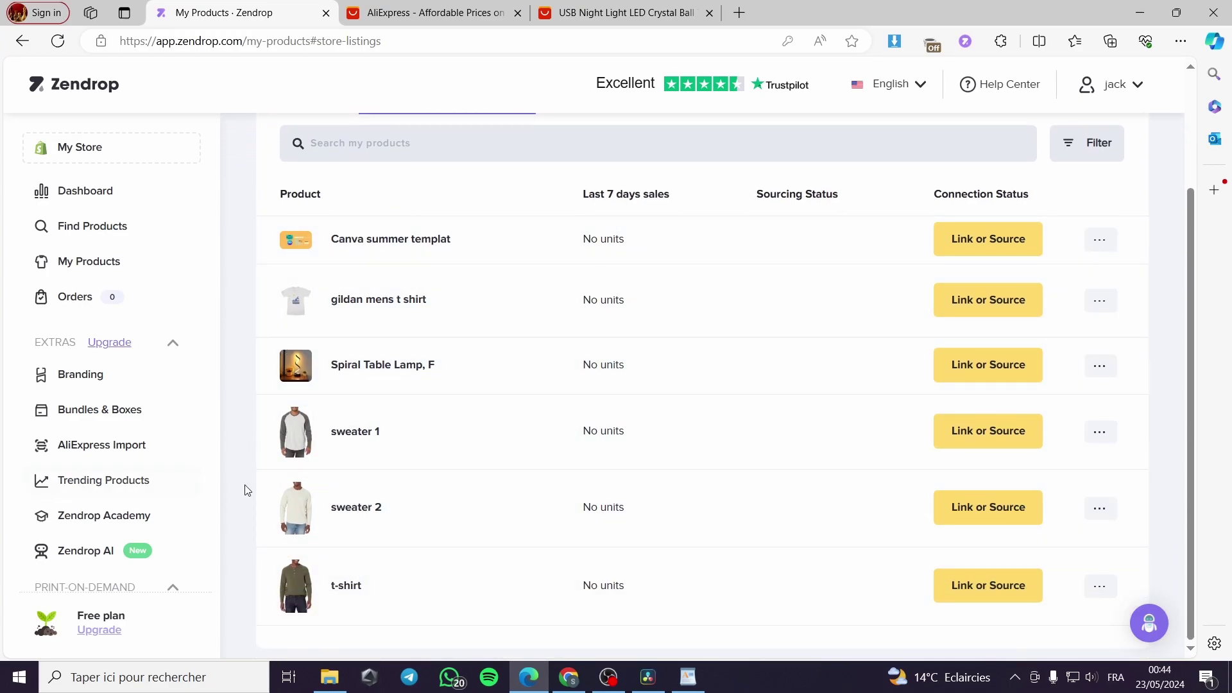
pyautogui.click(102, 446)
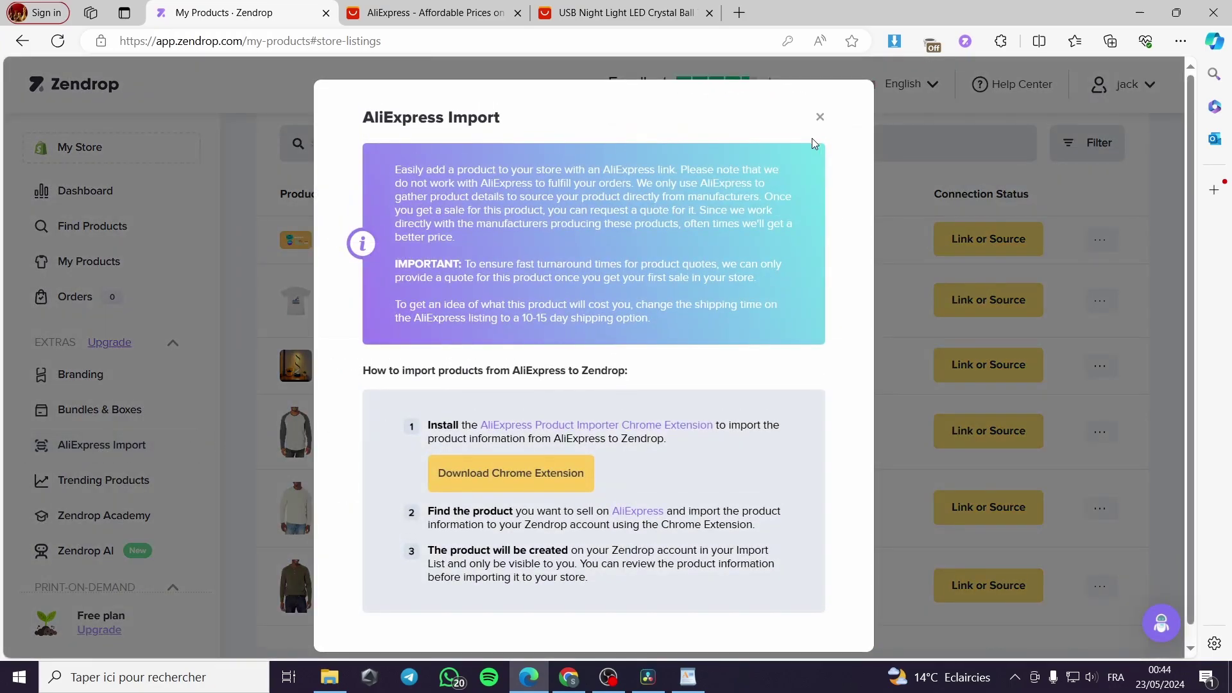
pyautogui.click(821, 118)
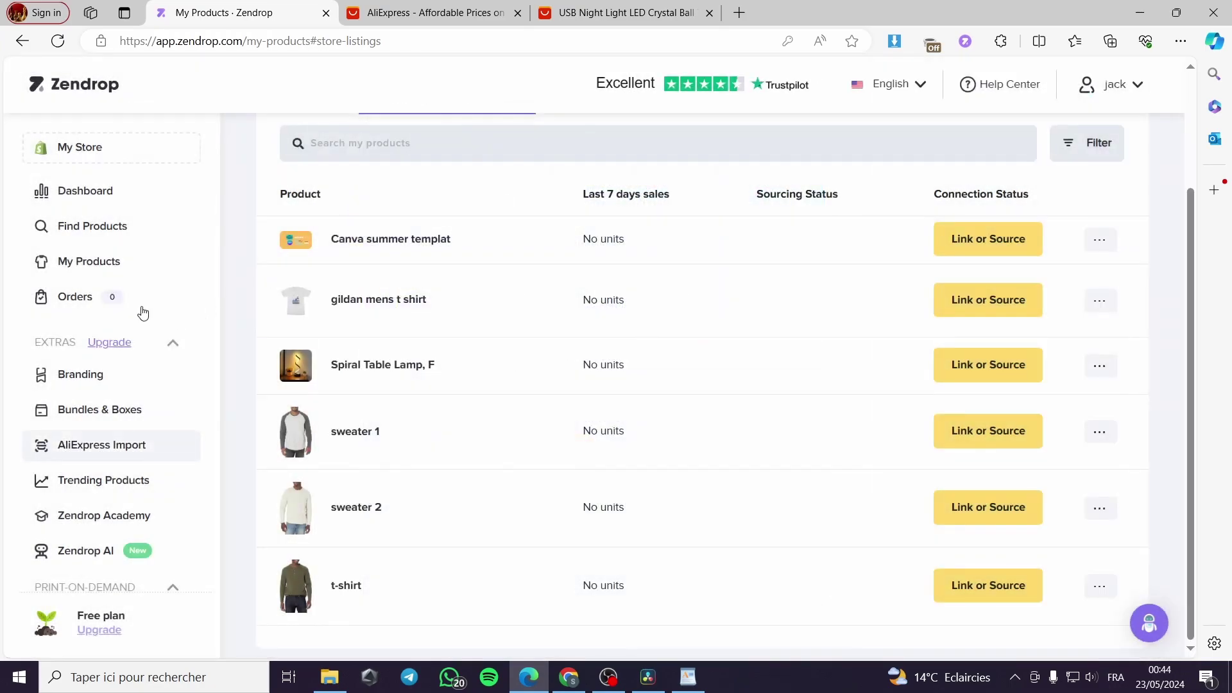
# Step: Look through the Import List, Issues and Store Listings sections, ending back on the Import List
pyautogui.click(110, 264)
pyautogui.click(313, 232)
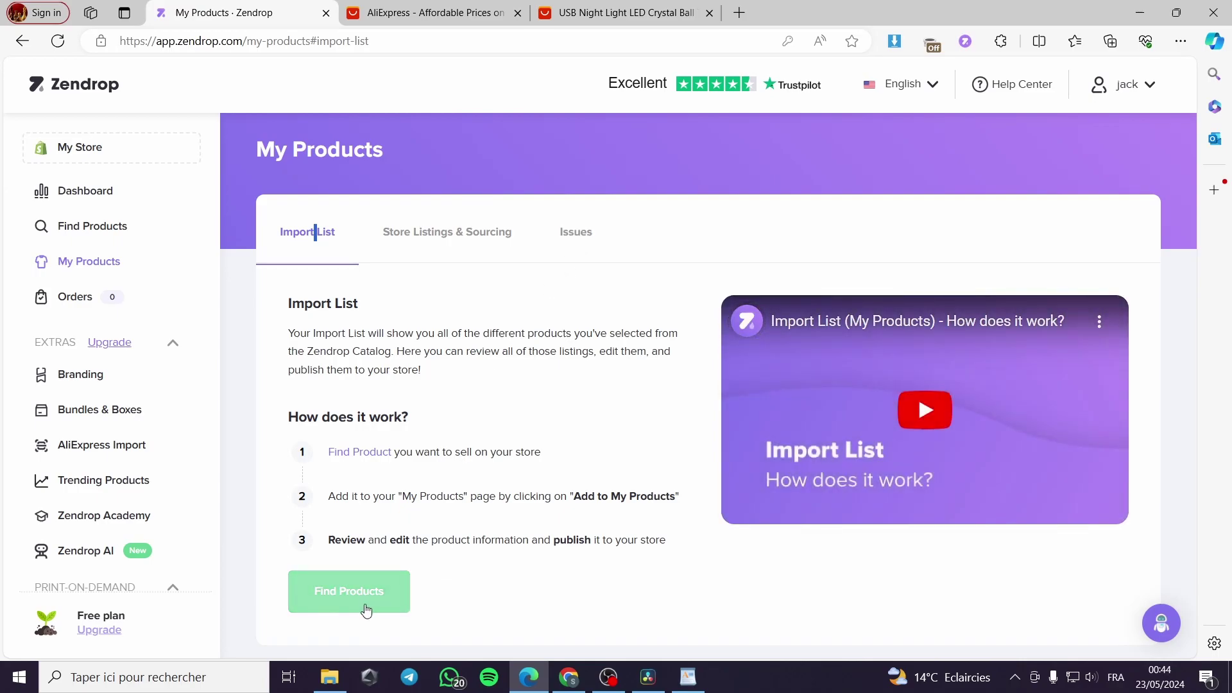
pyautogui.click(564, 243)
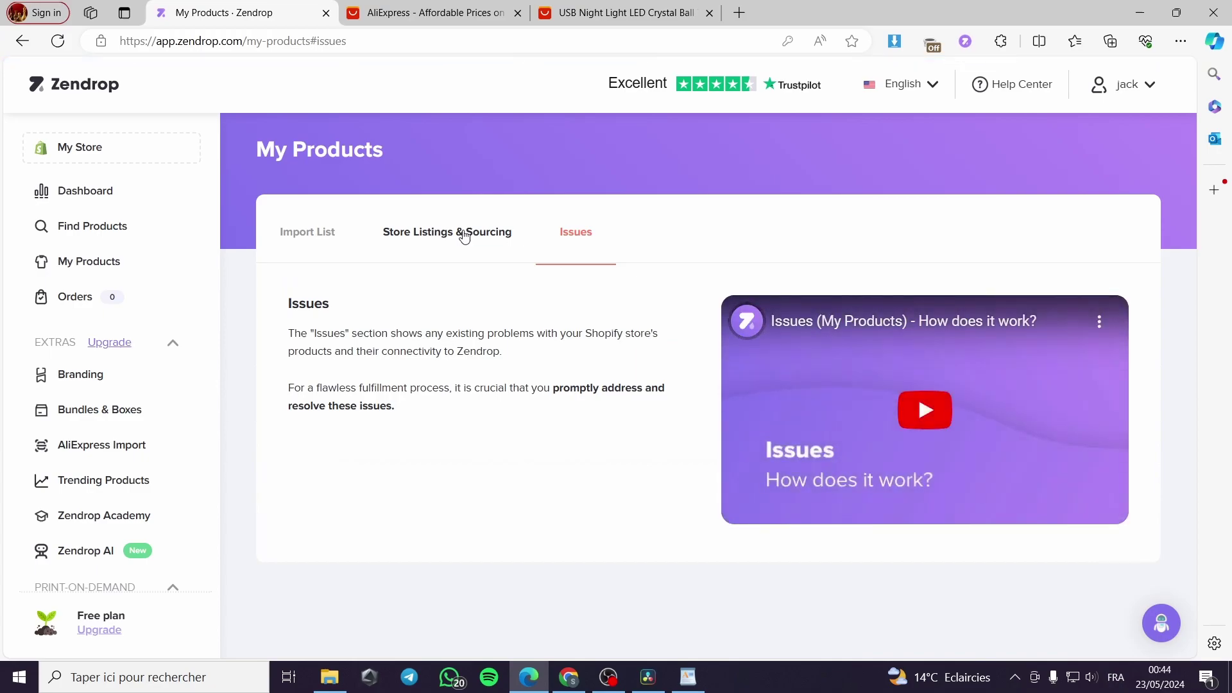
pyautogui.click(407, 232)
pyautogui.scroll(-3, 471, 429)
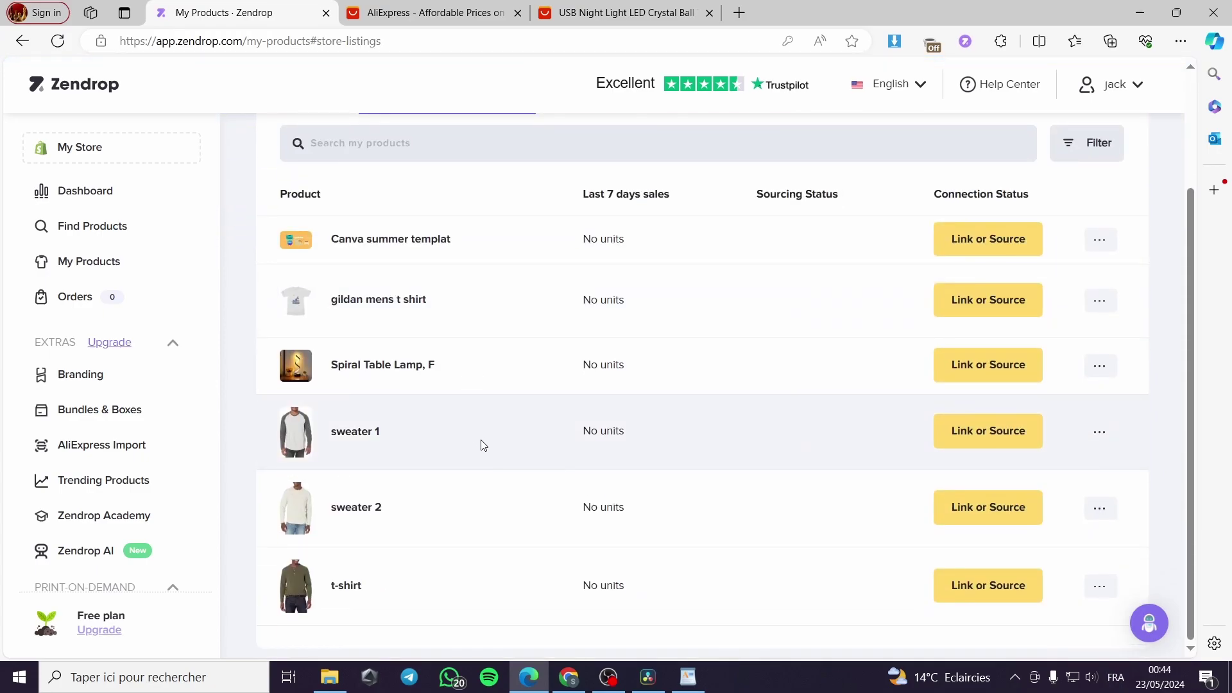
pyautogui.scroll(2, 482, 443)
pyautogui.scroll(1, 461, 429)
pyautogui.click(316, 235)
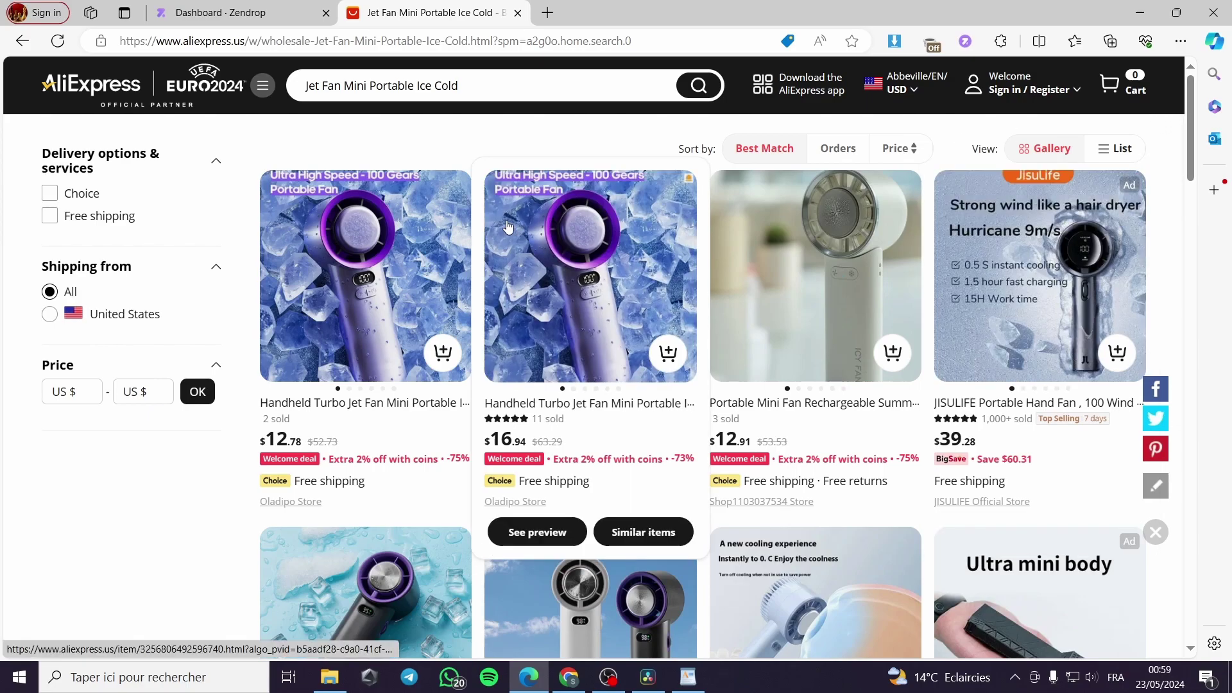
# Step: Scroll down the jet fan search results to find the 2024 Summer Gadget Handheld Turbo Jet Fan
pyautogui.scroll(-3, 527, 259)
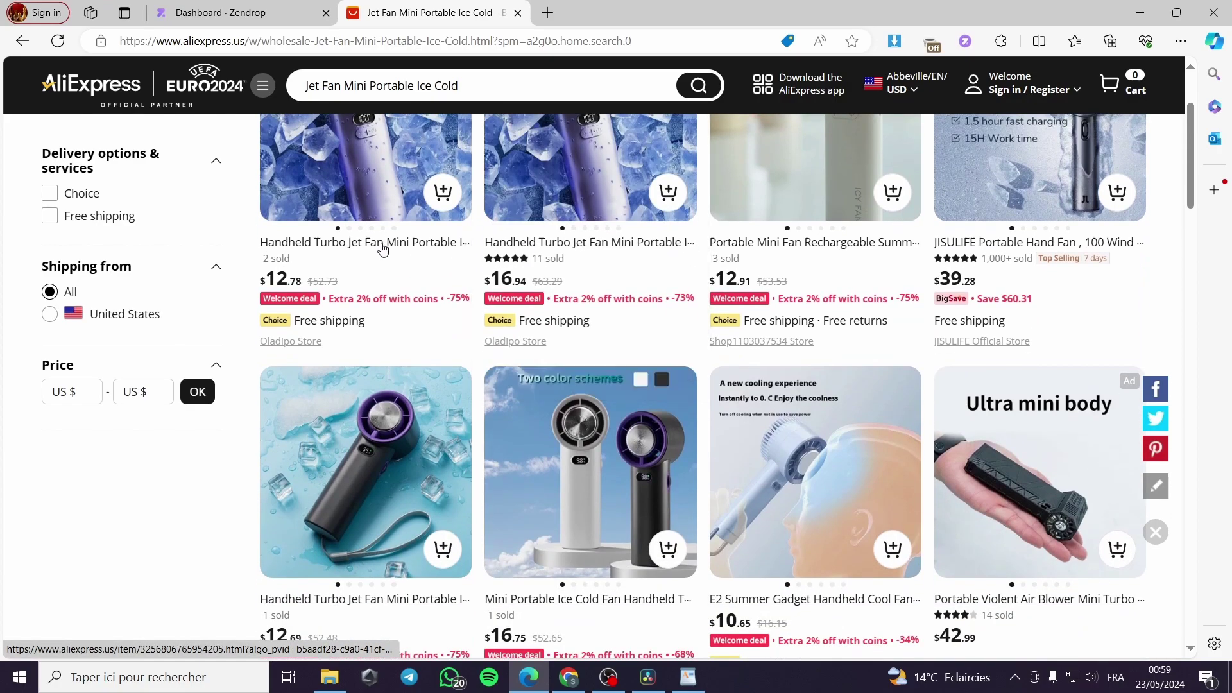
pyautogui.scroll(-3, 387, 263)
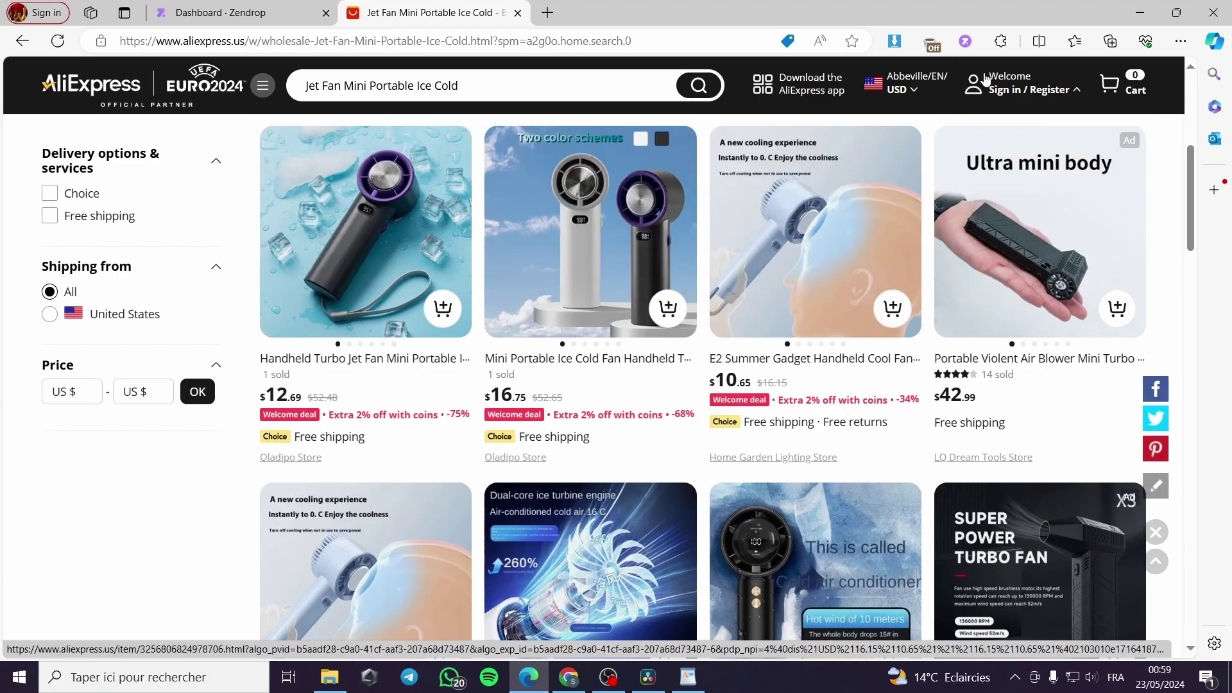
pyautogui.scroll(-2, 943, 198)
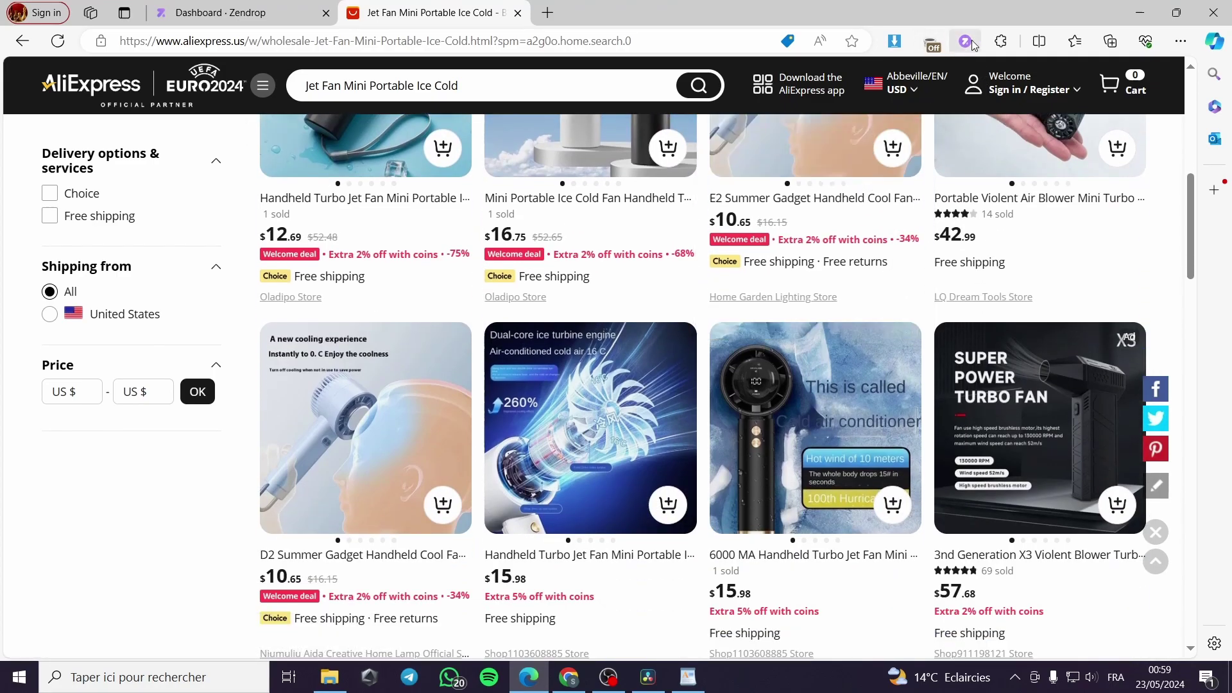
pyautogui.scroll(-5, 764, 303)
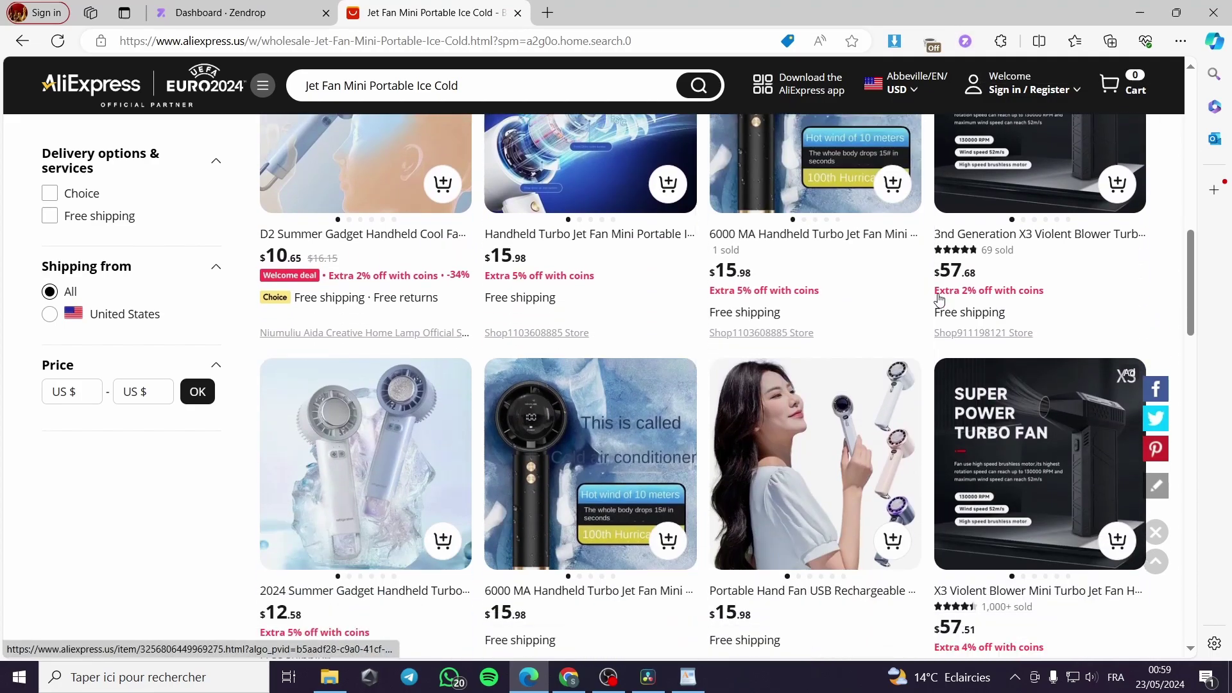
pyautogui.scroll(-3, 609, 377)
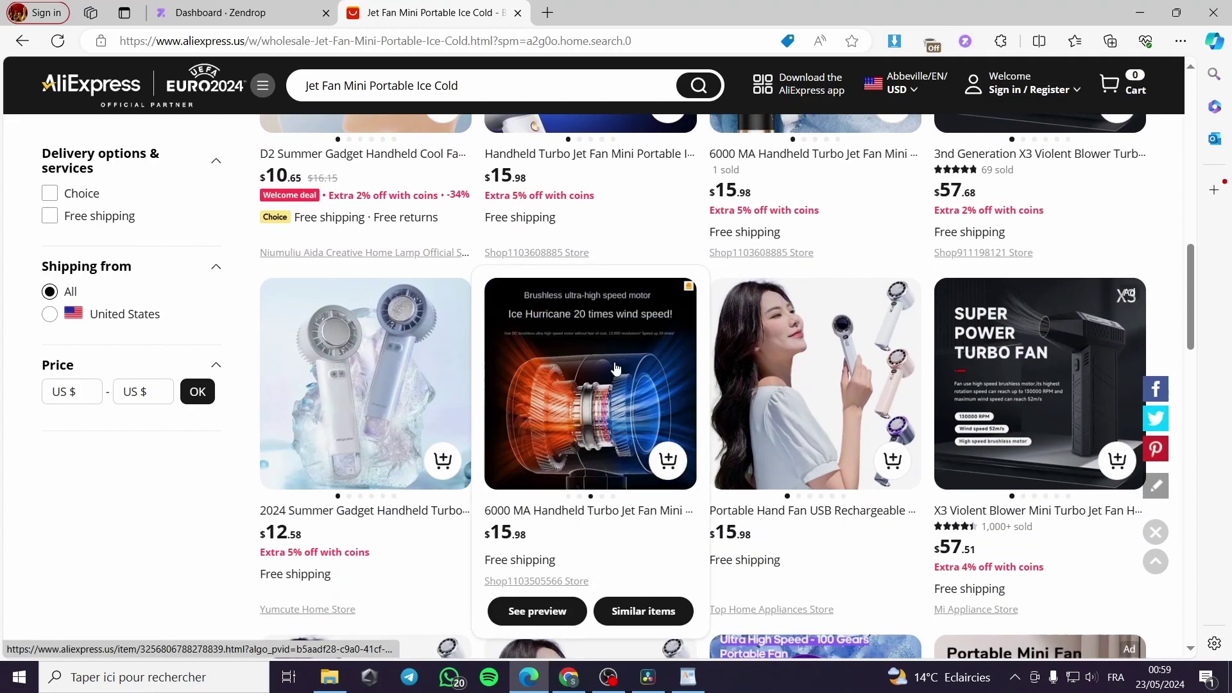
pyautogui.scroll(-1, 609, 377)
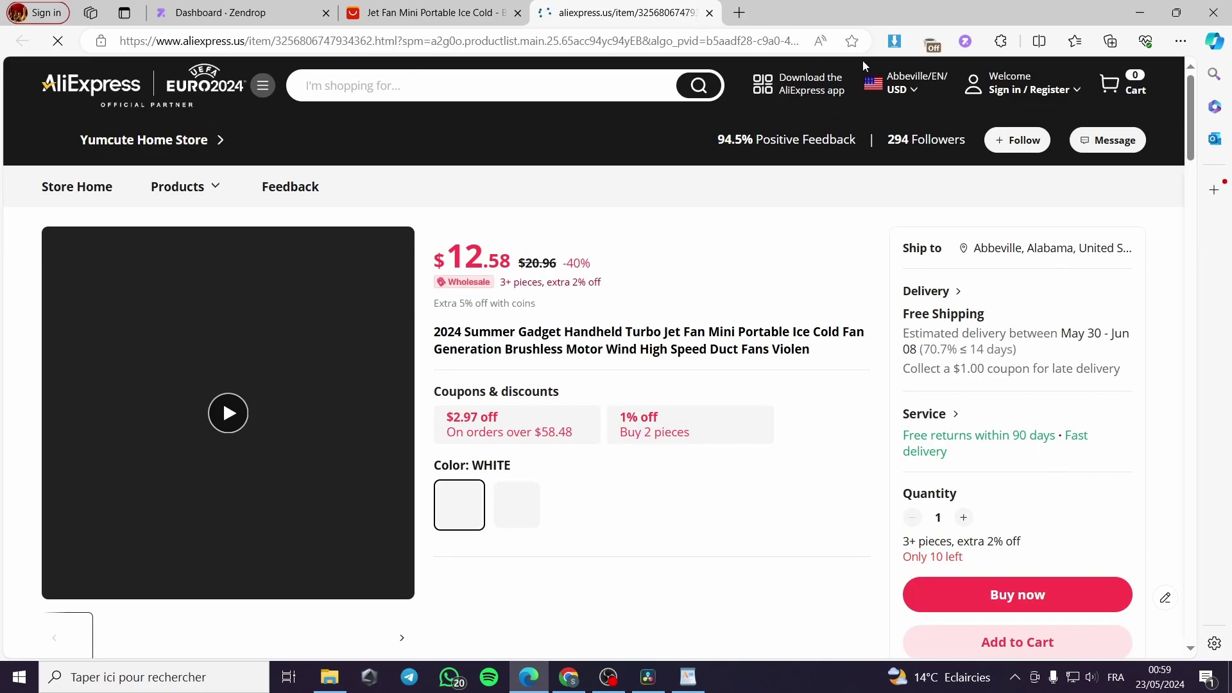
# Step: Add the 2024 Summer Gadget fan to the Zendrop import list, then go back to the Zendrop dashboard
pyautogui.click(966, 43)
pyautogui.click(866, 219)
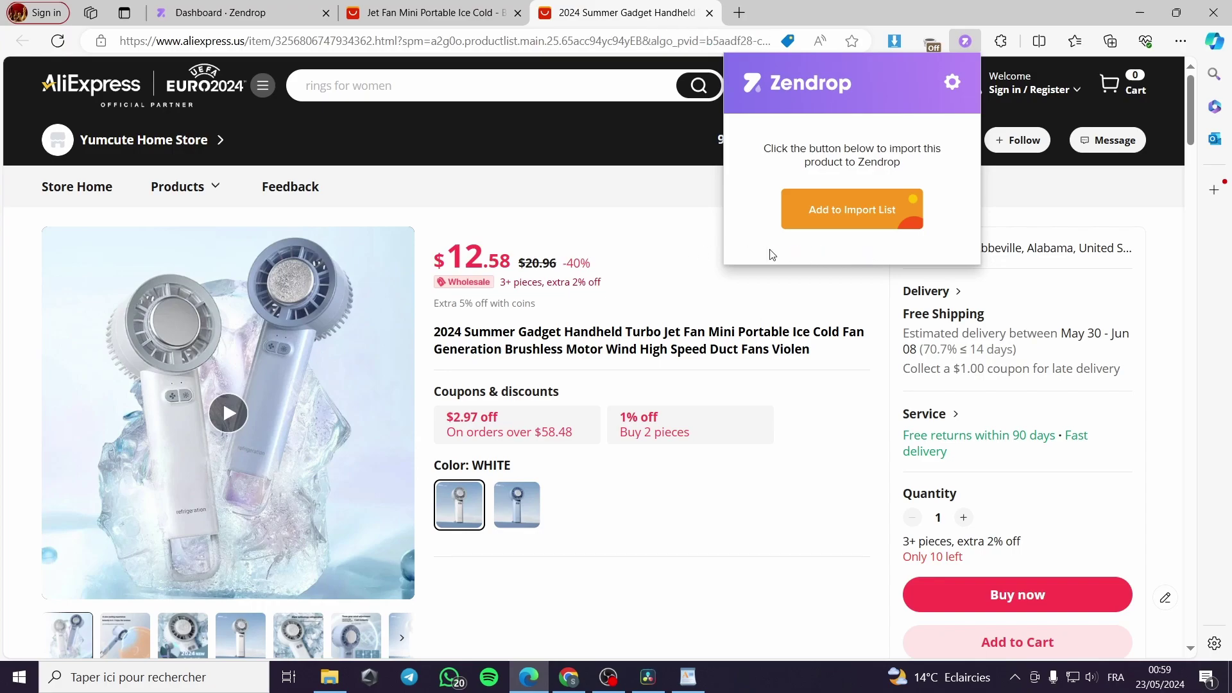
pyautogui.click(231, 5)
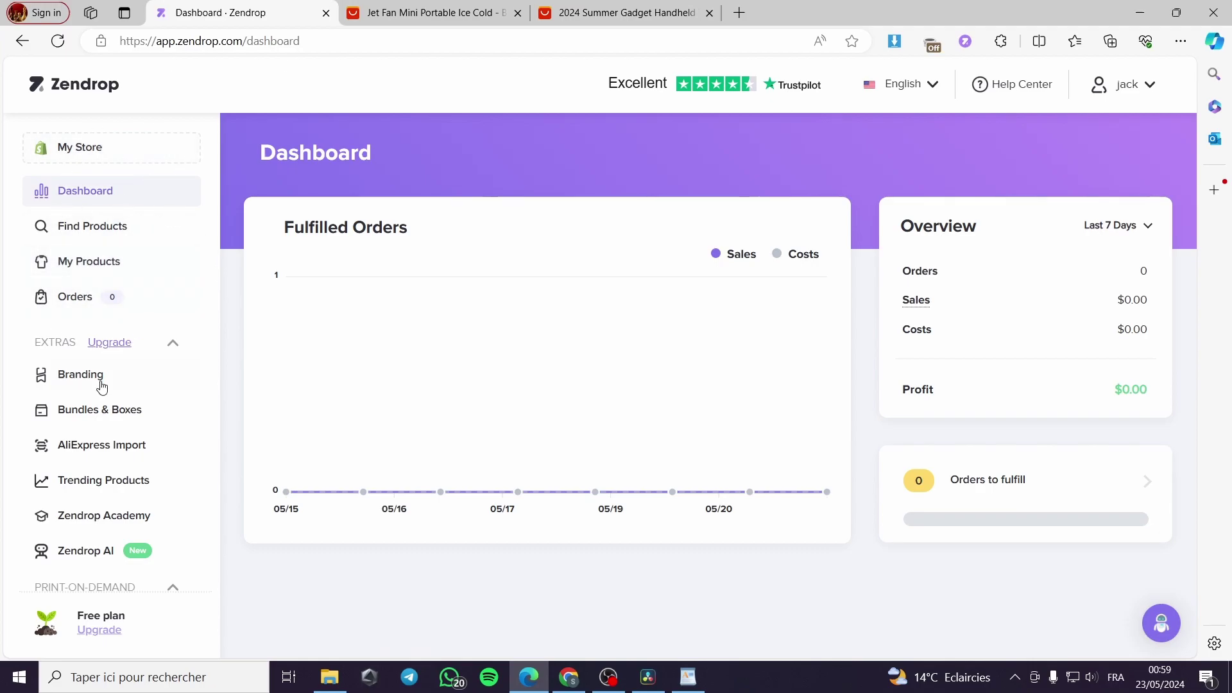
# Step: In My Products, open Review & Publish for the 2024 Summer Gadget Handheld Turbo Jet Fan
pyautogui.click(116, 268)
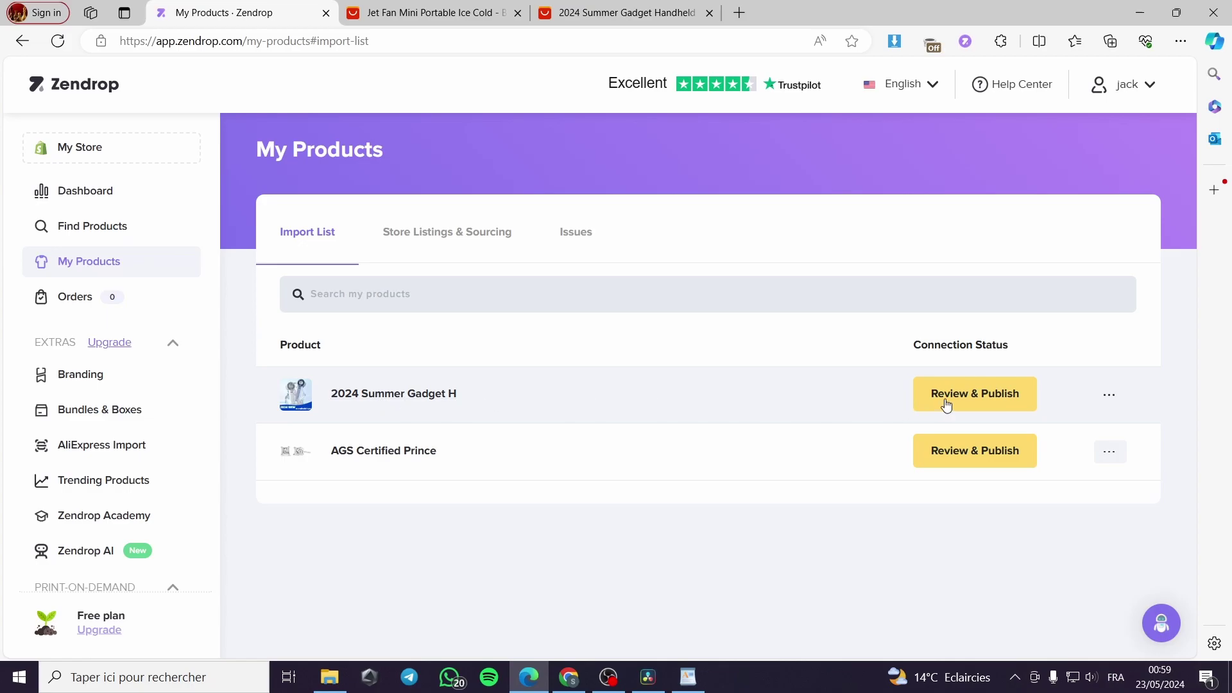
pyautogui.click(1009, 406)
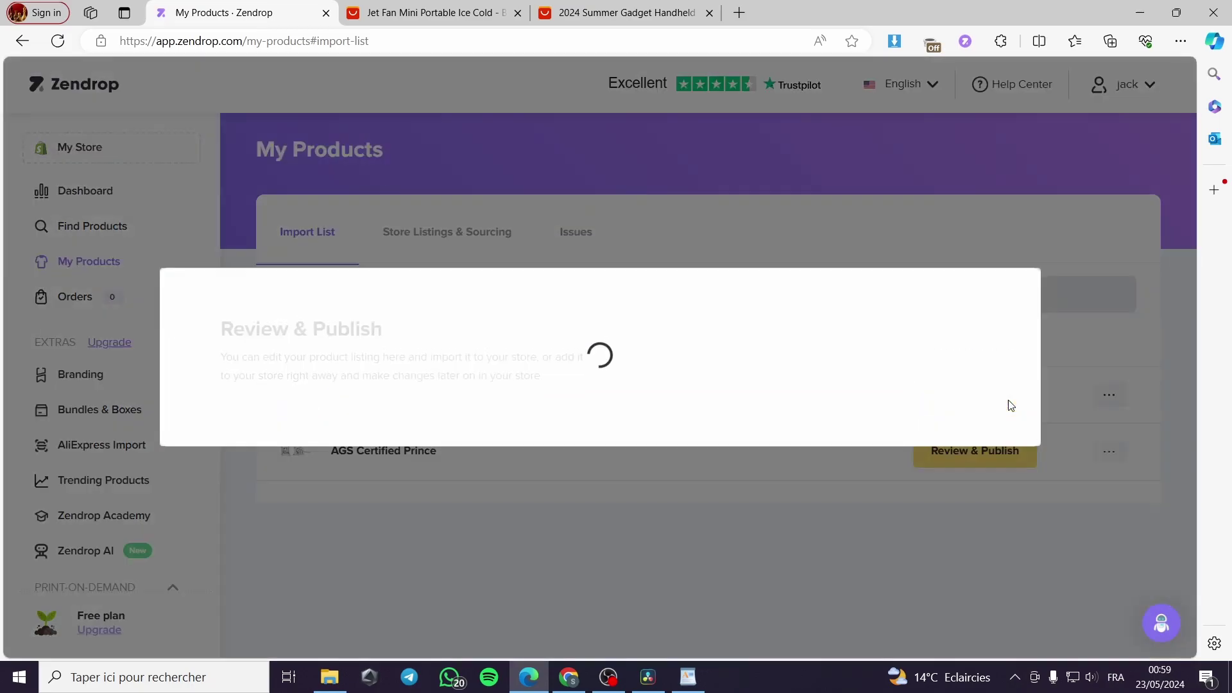
pyautogui.scroll(-1, 635, 480)
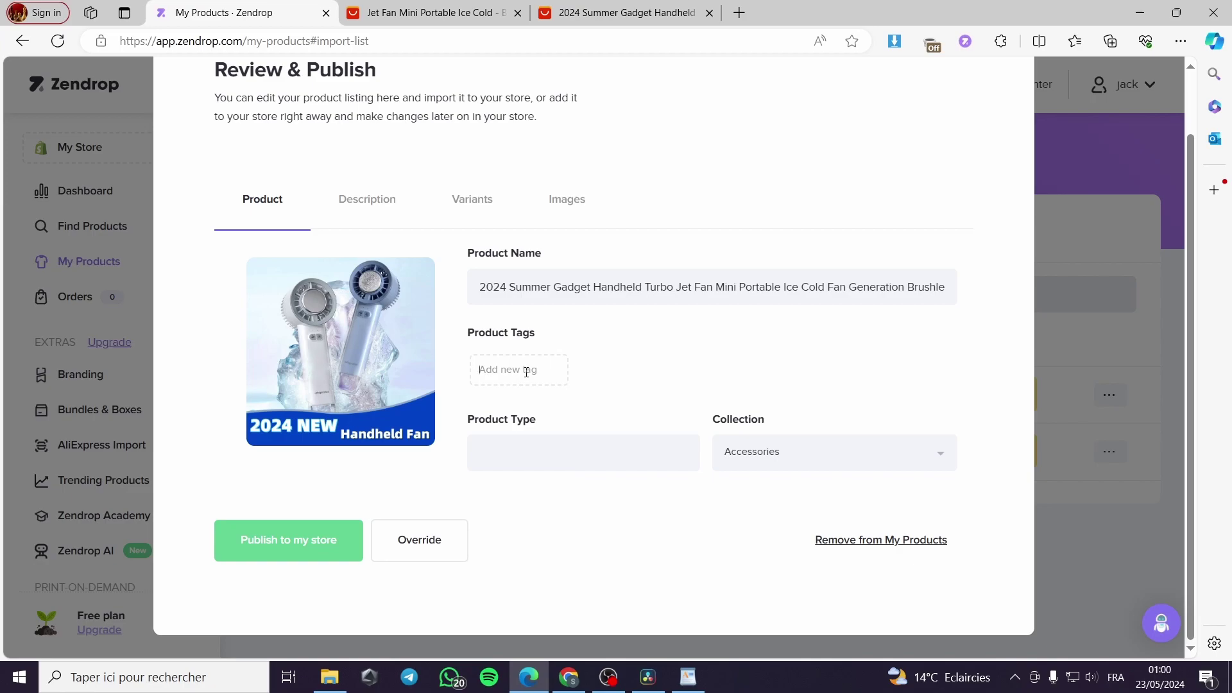
# Step: Add the tag 'mini fan', set Product Type to 'mini fan', and keep the Accessories collection
pyautogui.write('min')
pyautogui.write('ifa')
pyautogui.write(' fan')
pyautogui.press('Return')
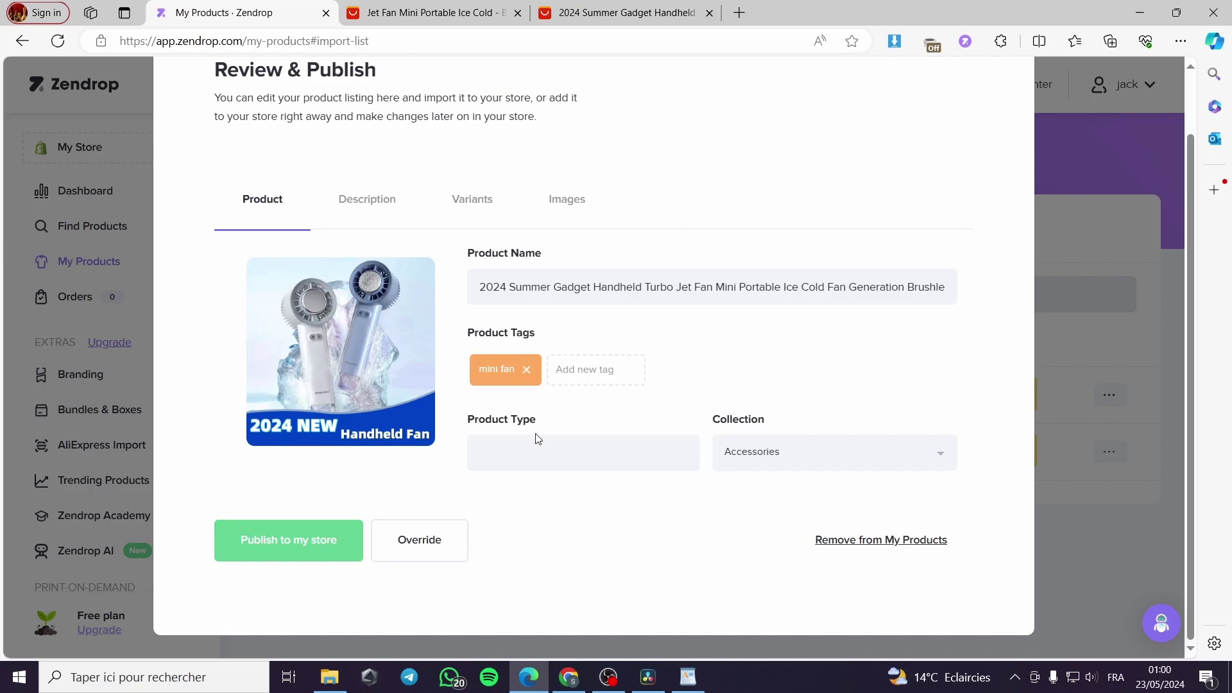
pyautogui.click(532, 451)
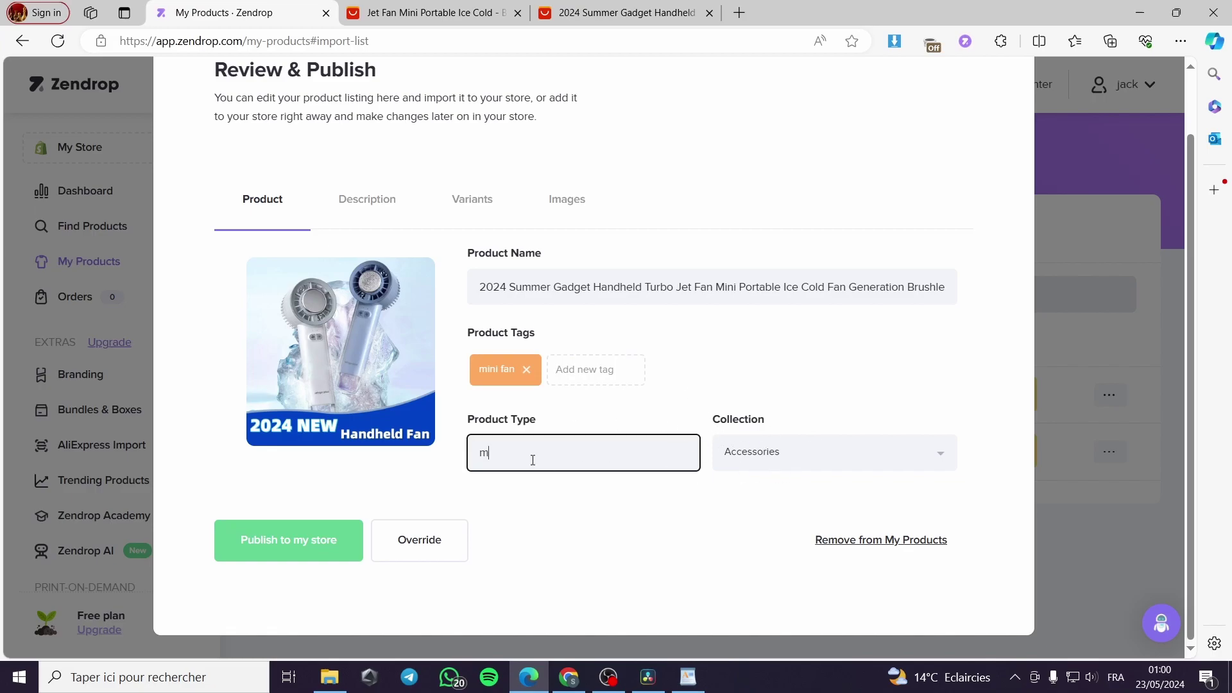
pyautogui.write('mini fan')
pyautogui.click(853, 463)
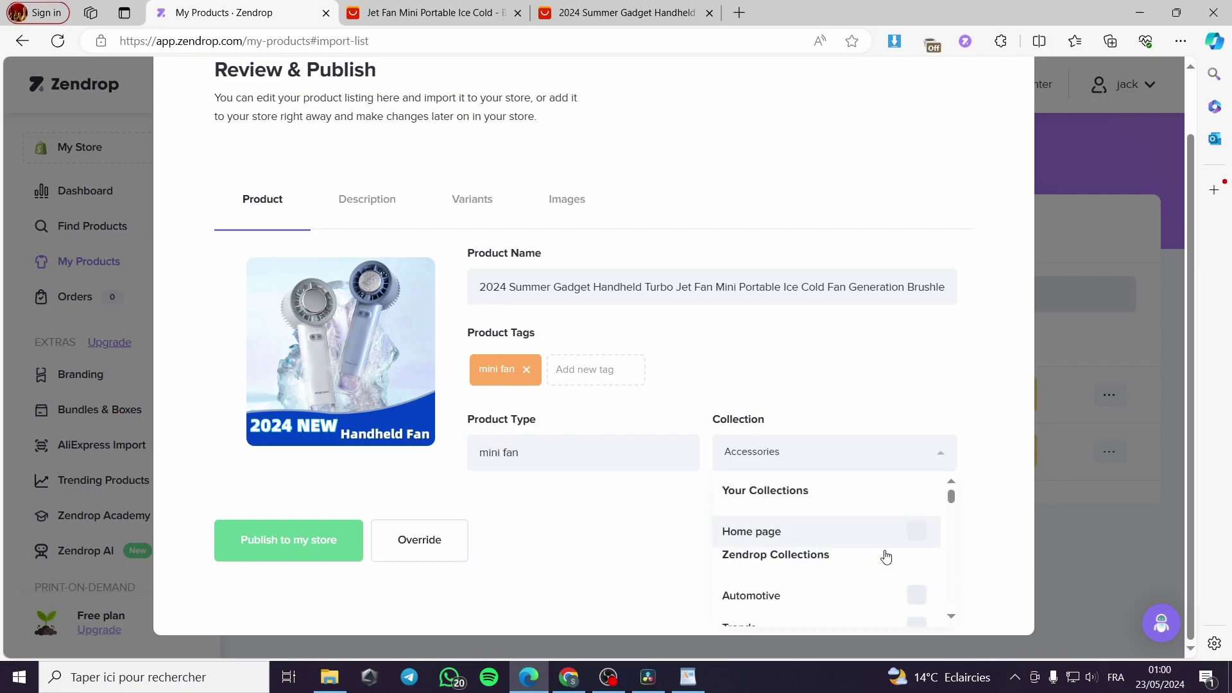
pyautogui.scroll(-1, 882, 565)
pyautogui.scroll(-1, 843, 561)
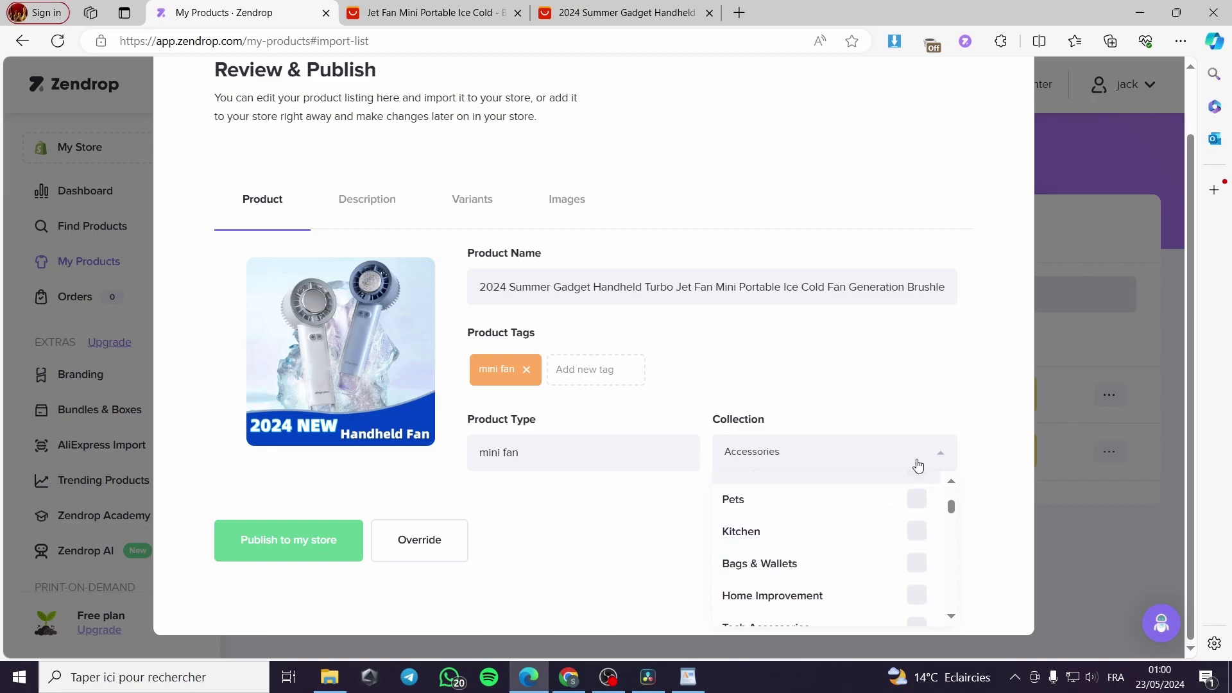
pyautogui.click(919, 373)
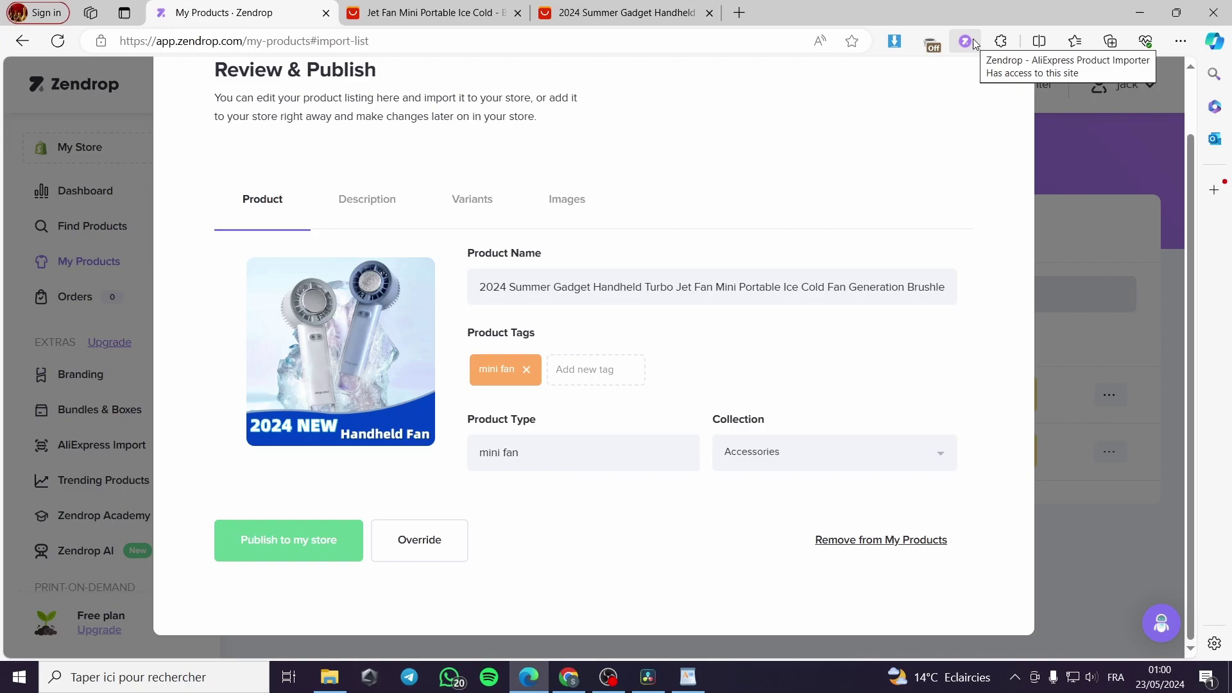
# Step: Close the Review & Publish window to return to the Import List with both products
pyautogui.click(1103, 280)
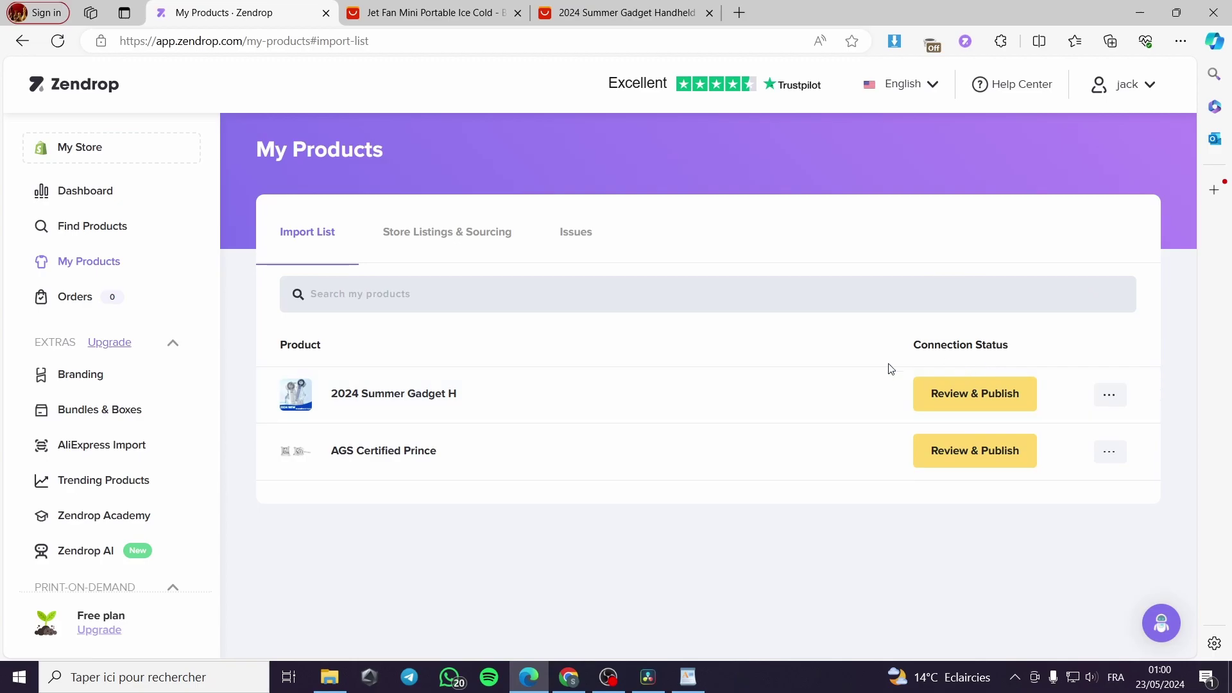